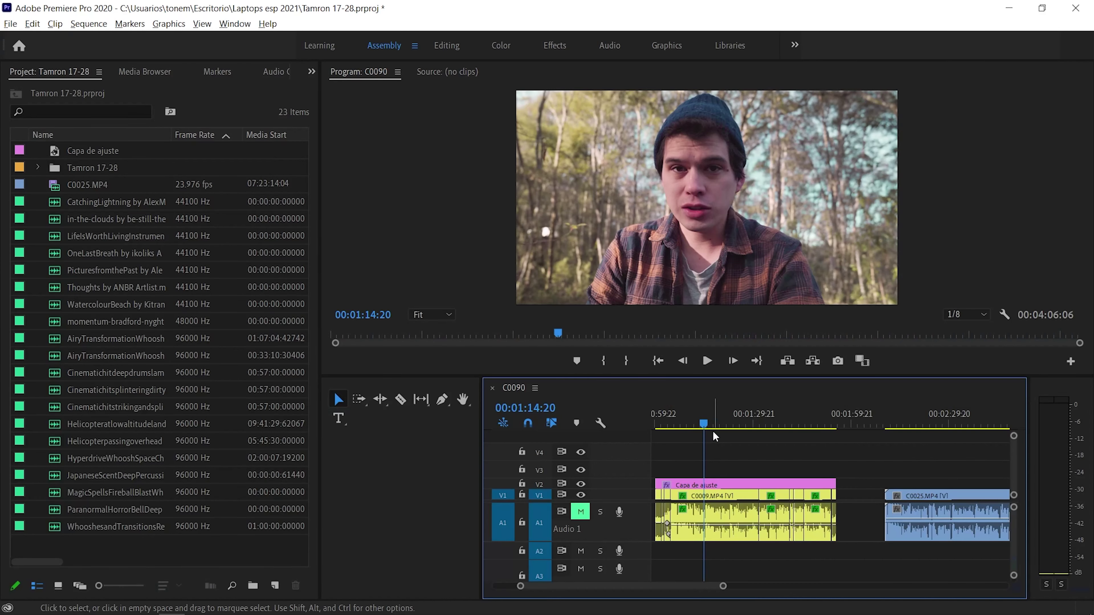
Review clip C0009, then switch to the Color workspace and expand HSL Secondary
{"action": "key", "text": "space"}
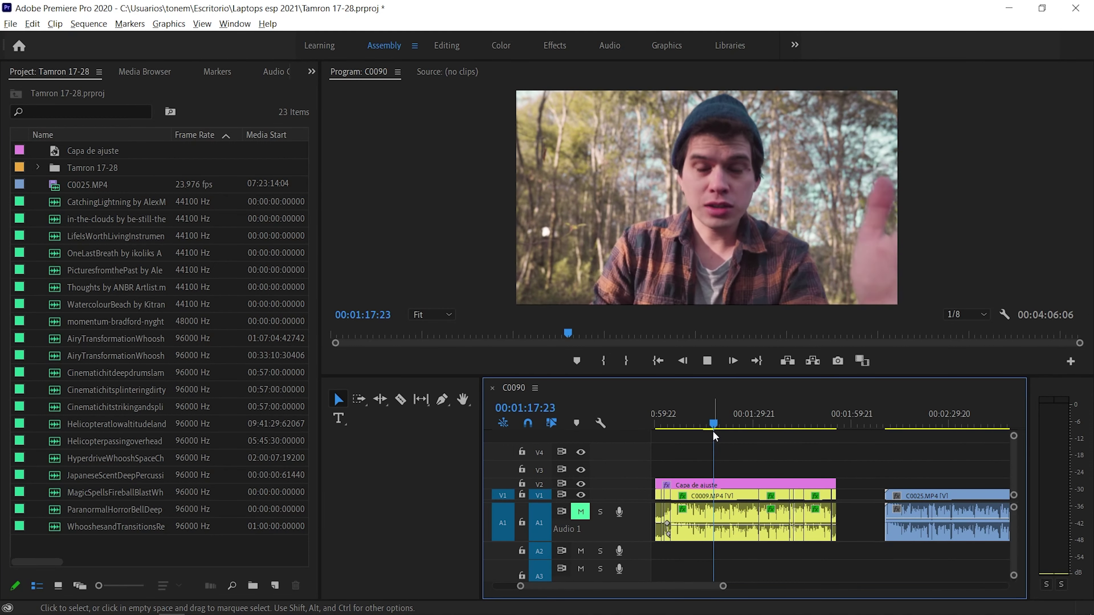
{"action": "key", "text": "space"}
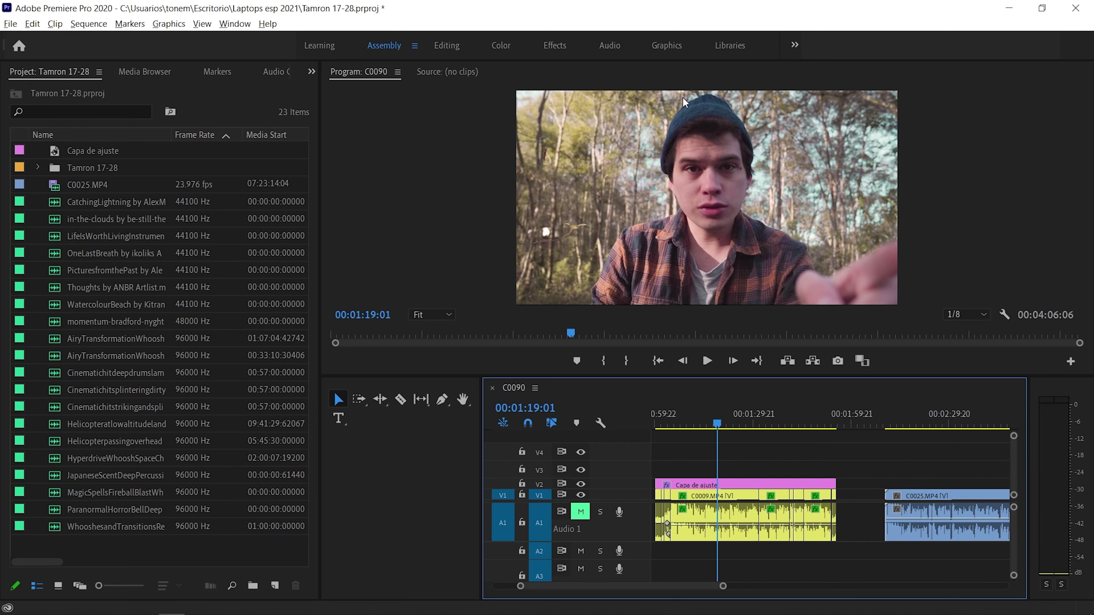
{"action": "left_click", "coordinate": [498, 49]}
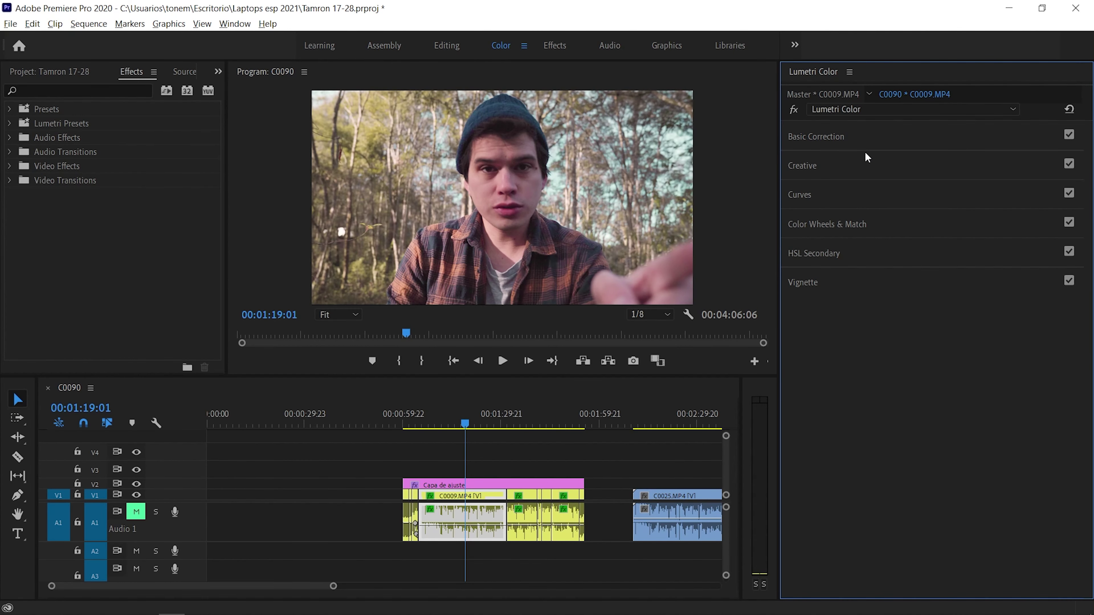
{"action": "left_click", "coordinate": [809, 248]}
Compare the three-way and single correction wheel views, then pick up the key's colour sampler
{"action": "scroll", "coordinate": [831, 249], "scroll_direction": "down", "scroll_amount": 3}
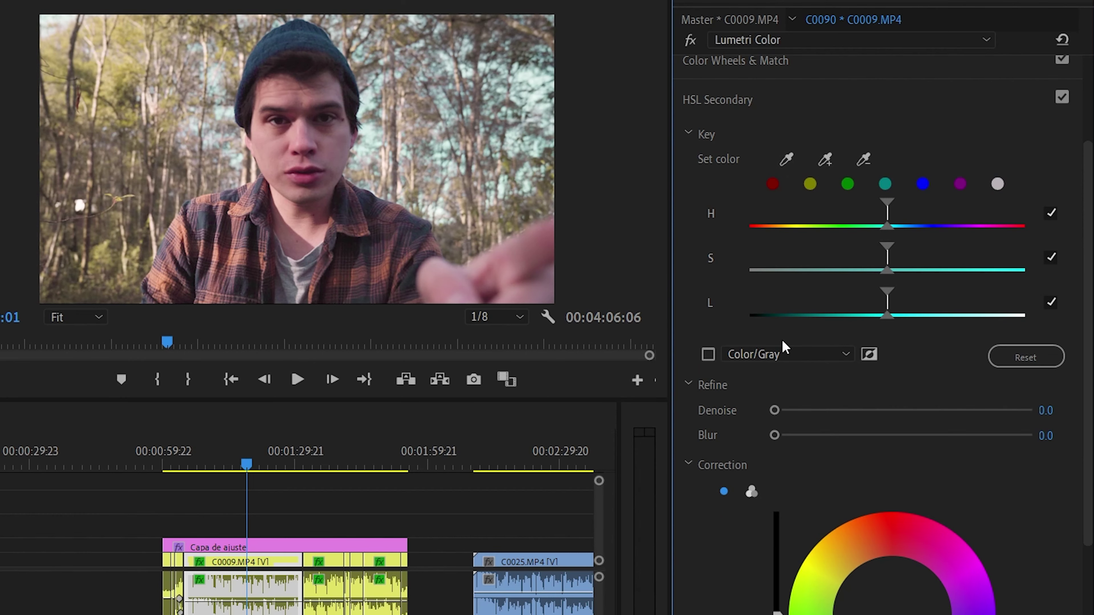
{"action": "scroll", "coordinate": [783, 340], "scroll_direction": "down", "scroll_amount": 5}
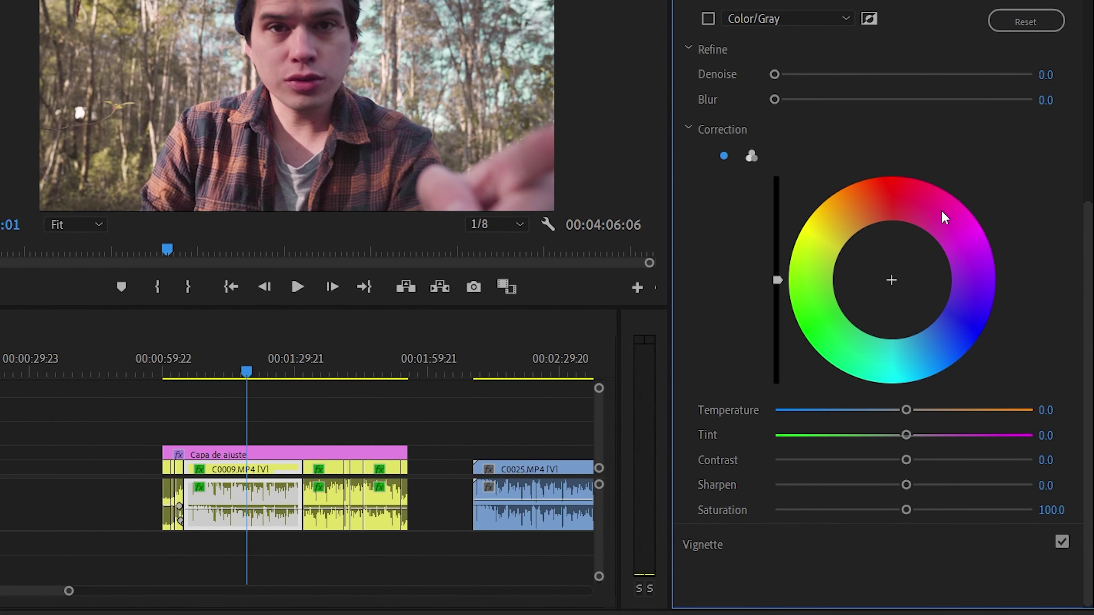
{"action": "left_click", "coordinate": [752, 156]}
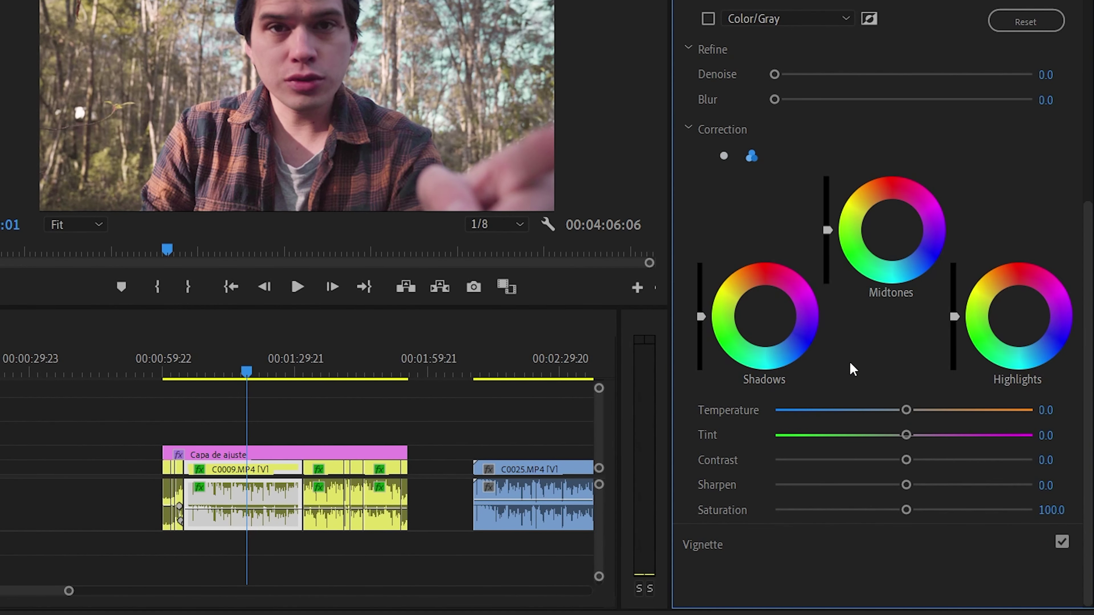
{"action": "left_click", "coordinate": [724, 156]}
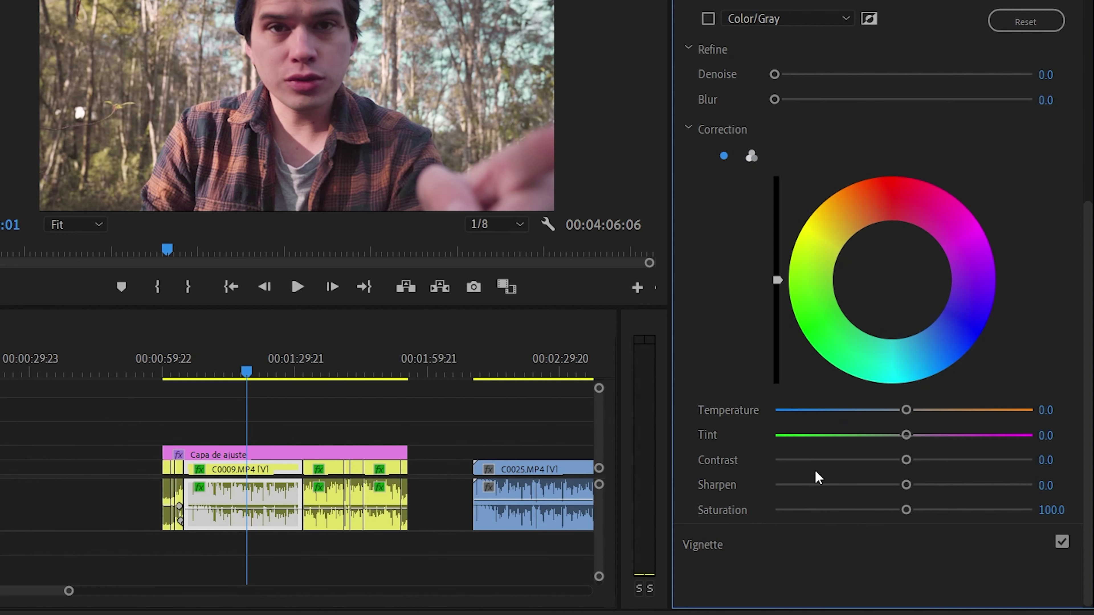
{"action": "scroll", "coordinate": [852, 431], "scroll_direction": "up", "scroll_amount": 5}
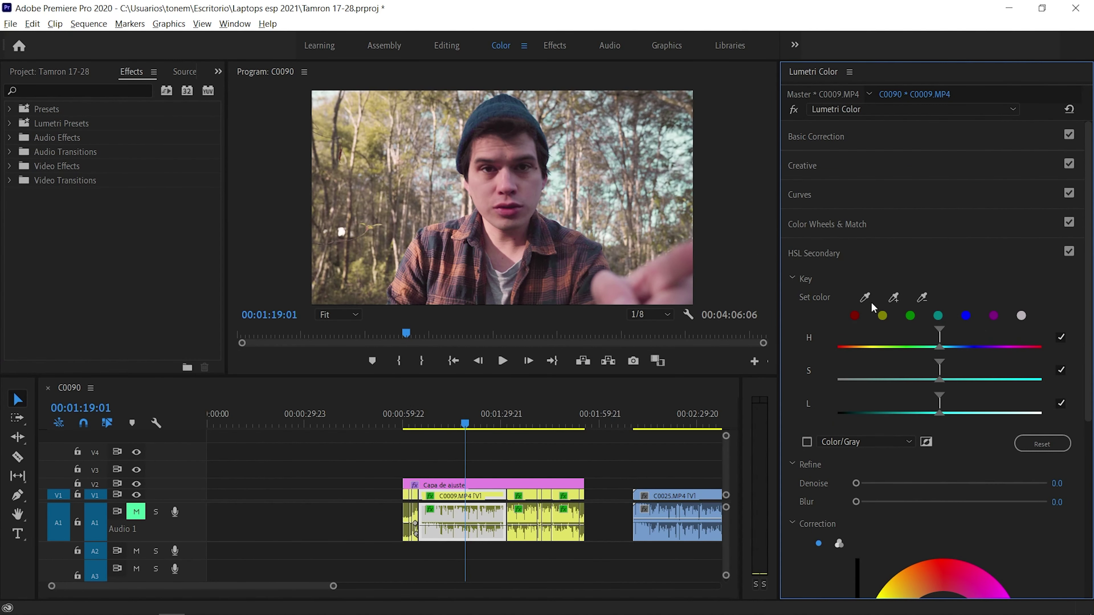
{"action": "left_click", "coordinate": [865, 298]}
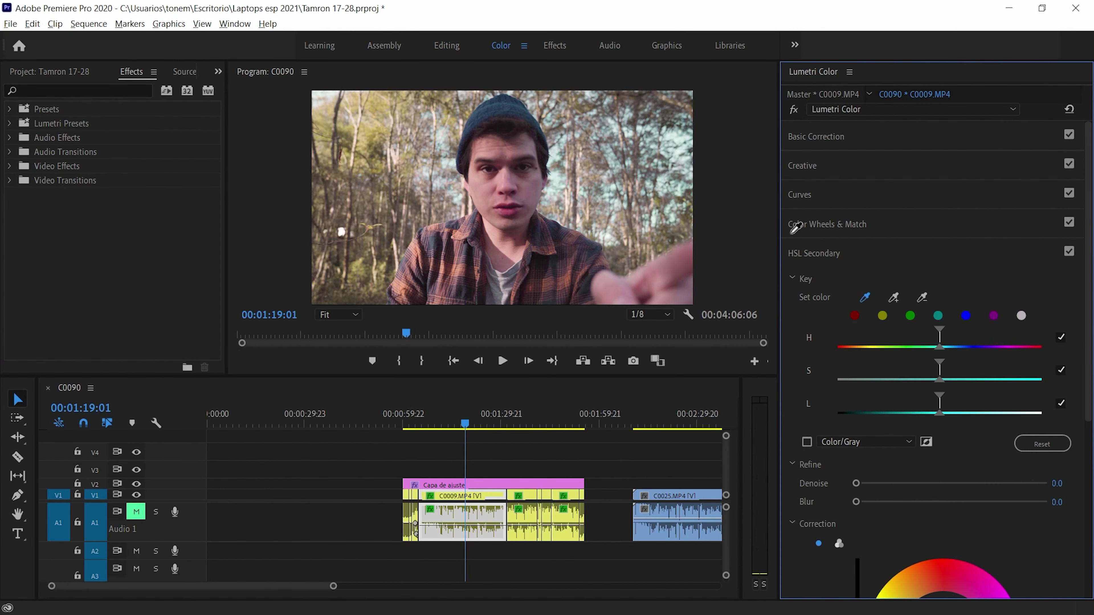
Key the blue beanie with a wider lightness range, Denoise 68.8 and Blur 21.2
{"action": "left_click", "coordinate": [515, 116]}
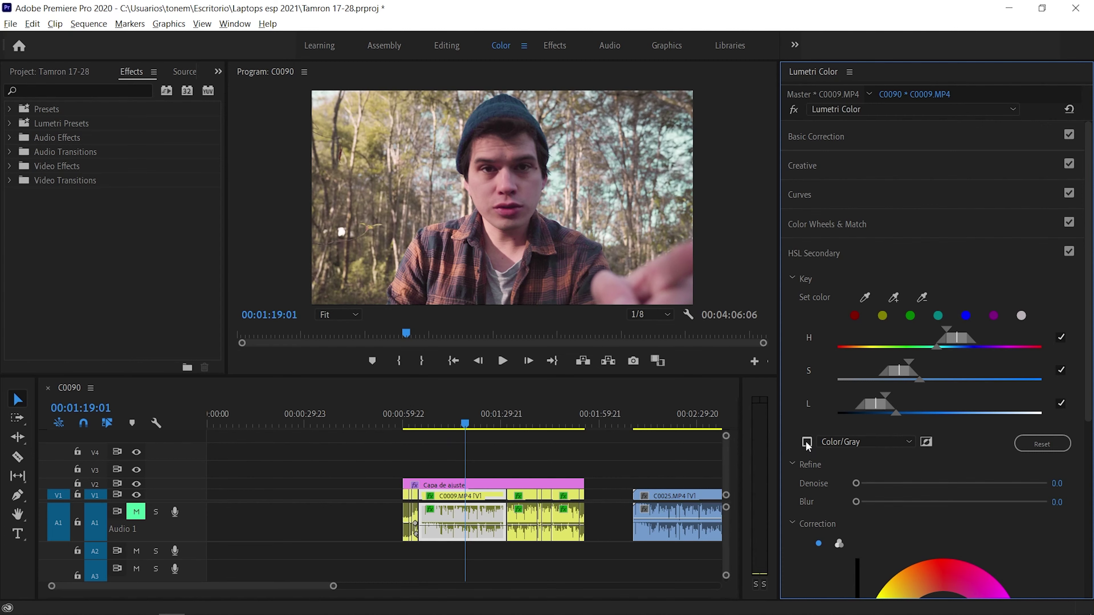
{"action": "left_click", "coordinate": [807, 442]}
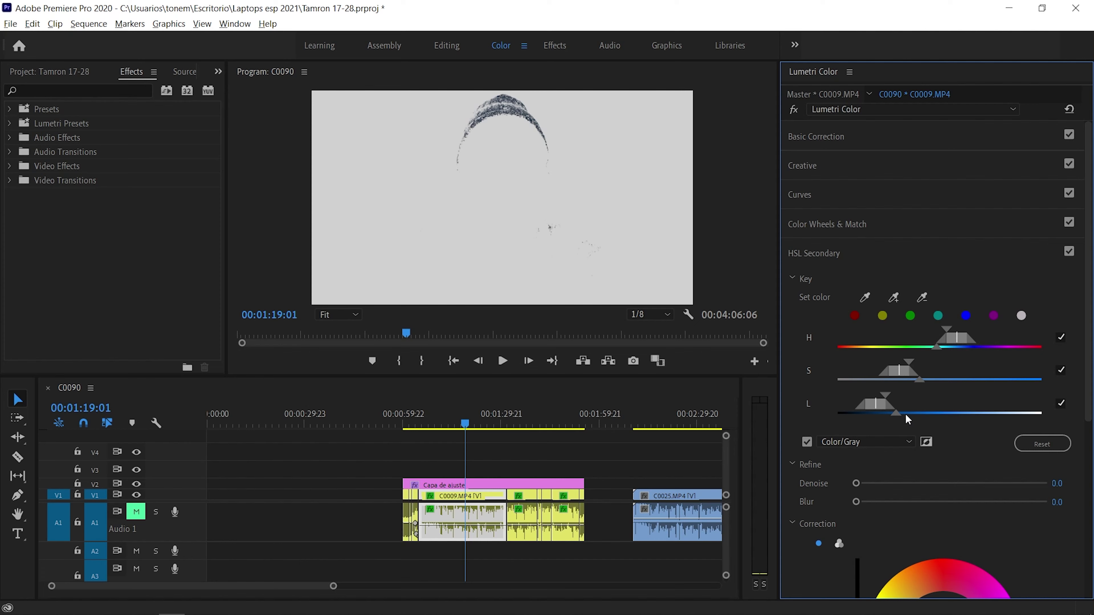
{"action": "left_click_drag", "start_coordinate": [885, 394], "coordinate": [928, 362]}
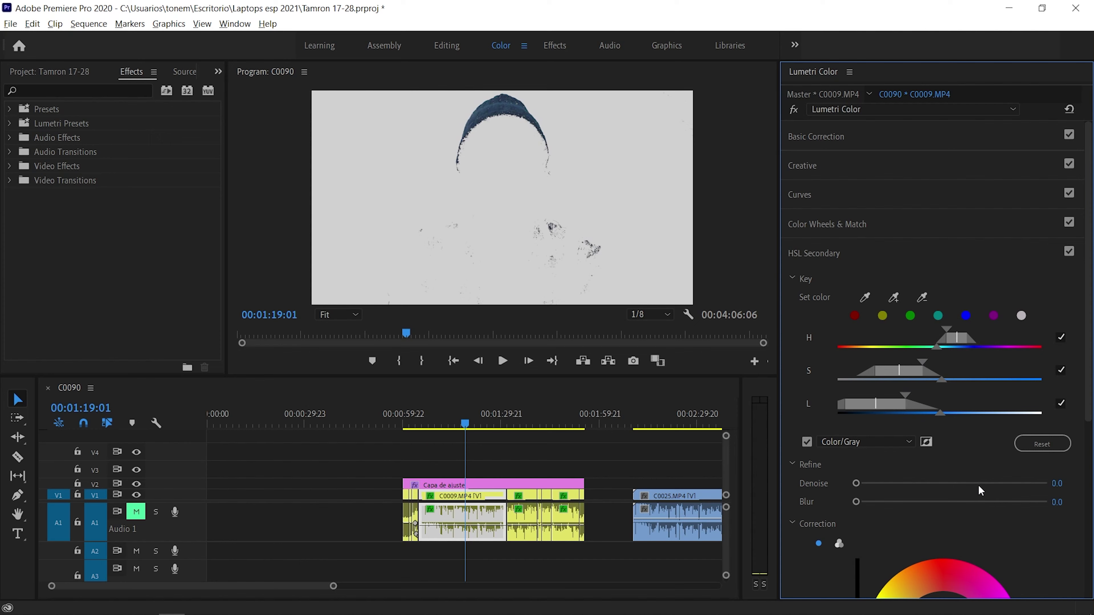
{"action": "left_click_drag", "start_coordinate": [882, 501], "coordinate": [991, 501]}
{"action": "left_click", "coordinate": [986, 483]}
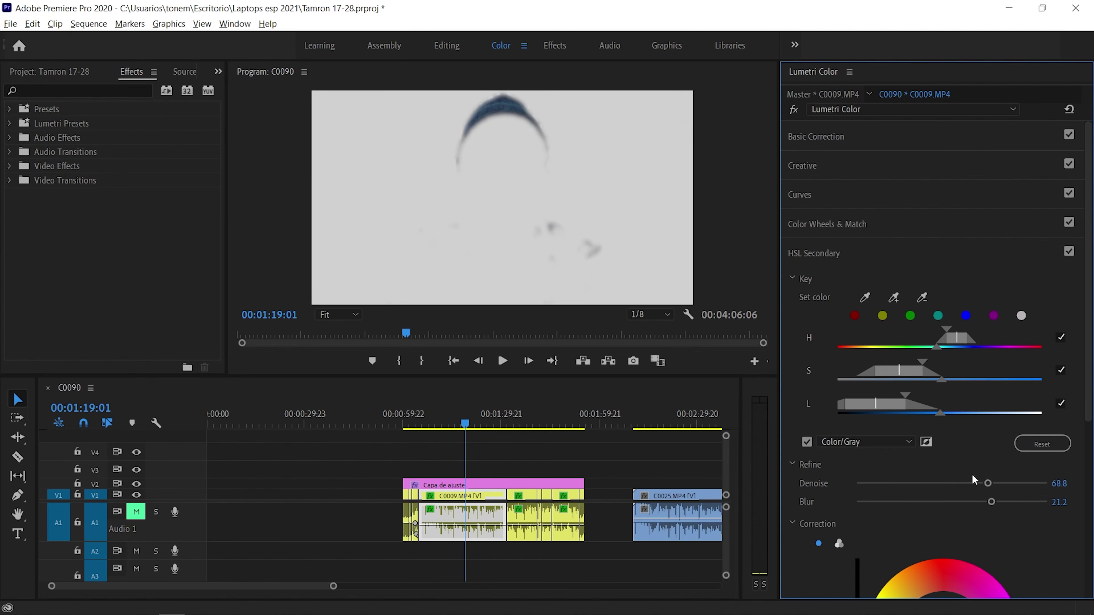
{"action": "scroll", "coordinate": [962, 272], "scroll_direction": "down", "scroll_amount": 6}
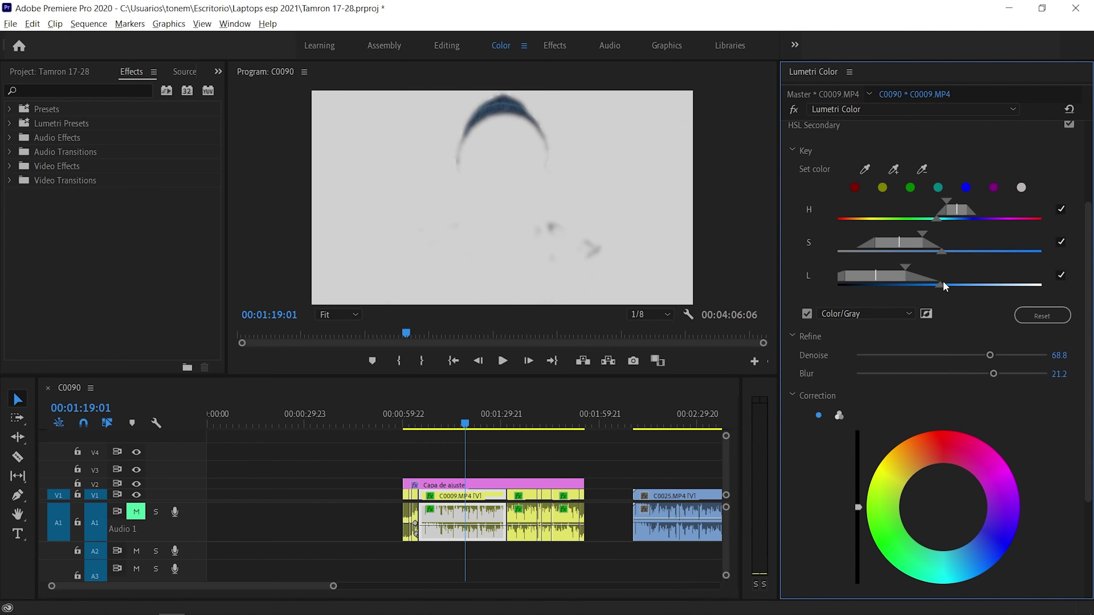
{"action": "left_click", "coordinate": [807, 172]}
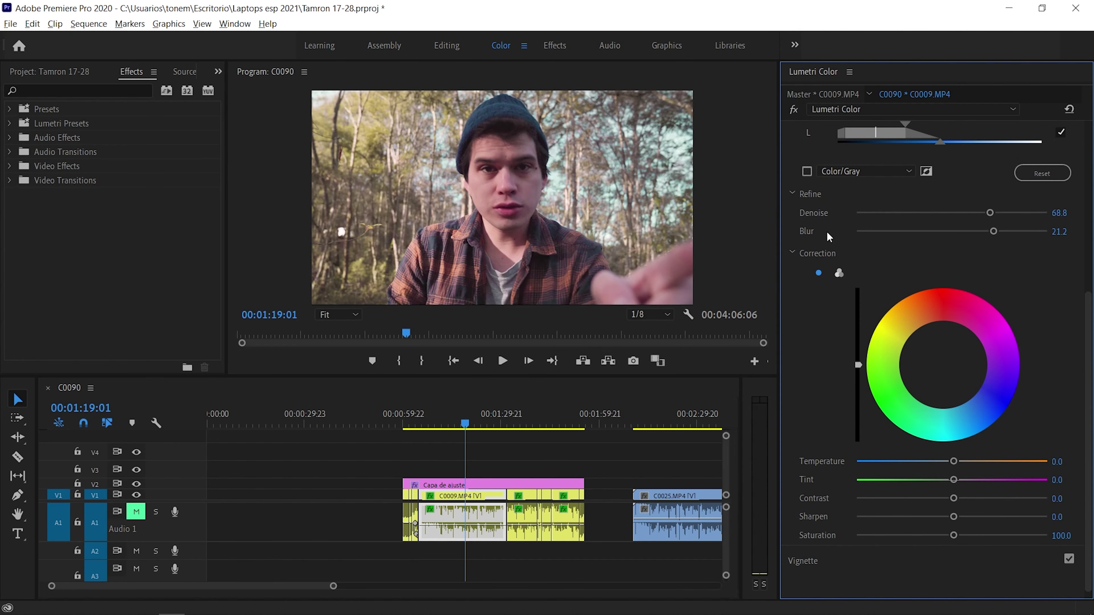
Test the beanie correction at Saturation 0, reset it to 100, and play into C0025
{"action": "scroll", "coordinate": [902, 338], "scroll_direction": "down", "scroll_amount": 1}
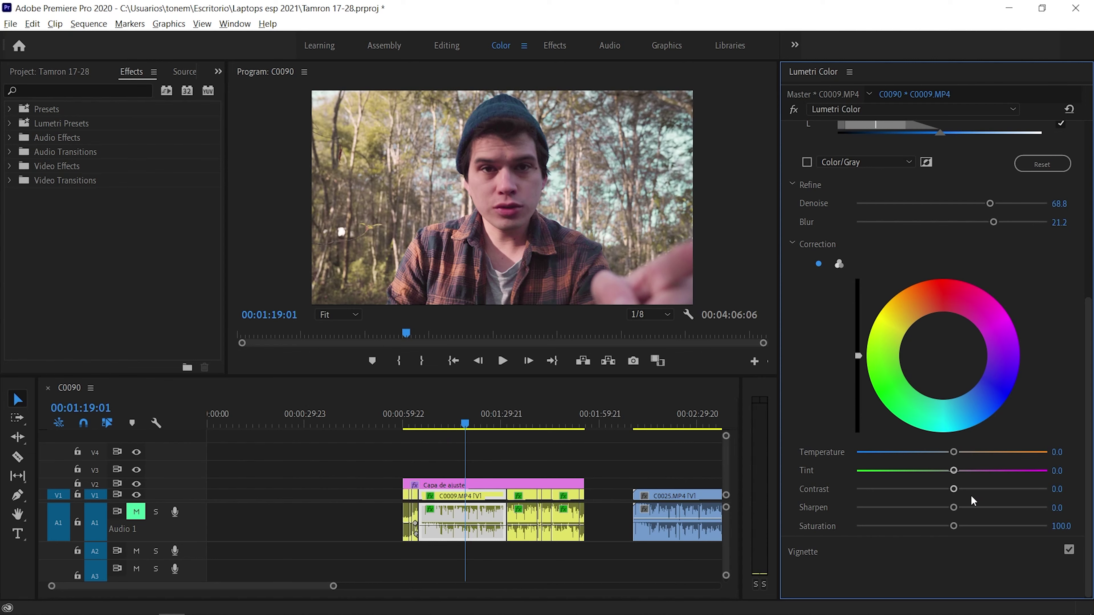
{"action": "left_click_drag", "start_coordinate": [954, 527], "coordinate": [765, 558]}
{"action": "double_click", "coordinate": [956, 523]}
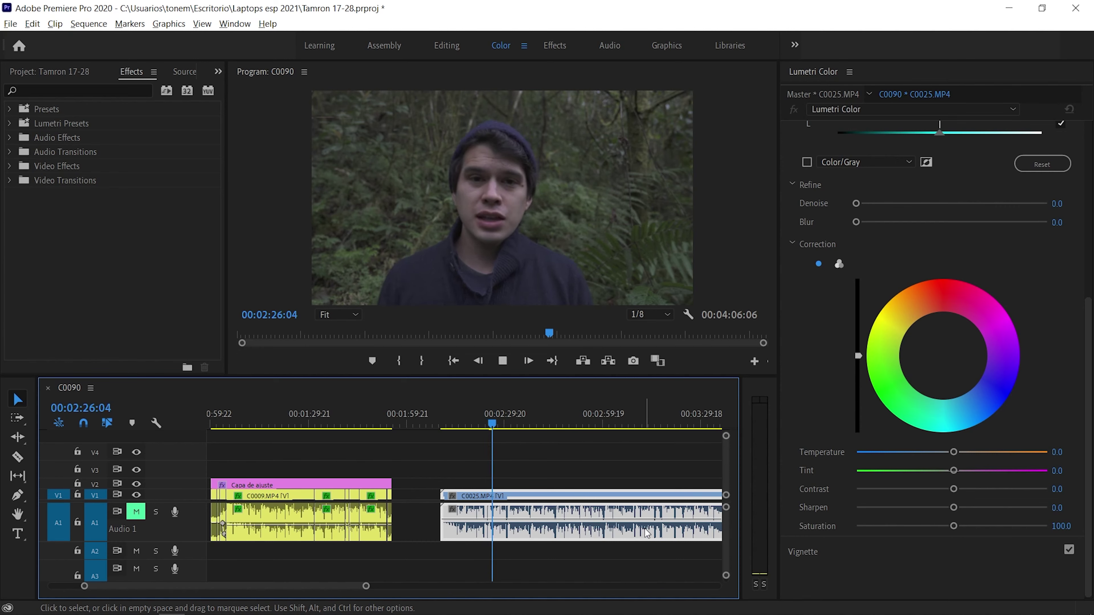
{"action": "key", "text": "space"}
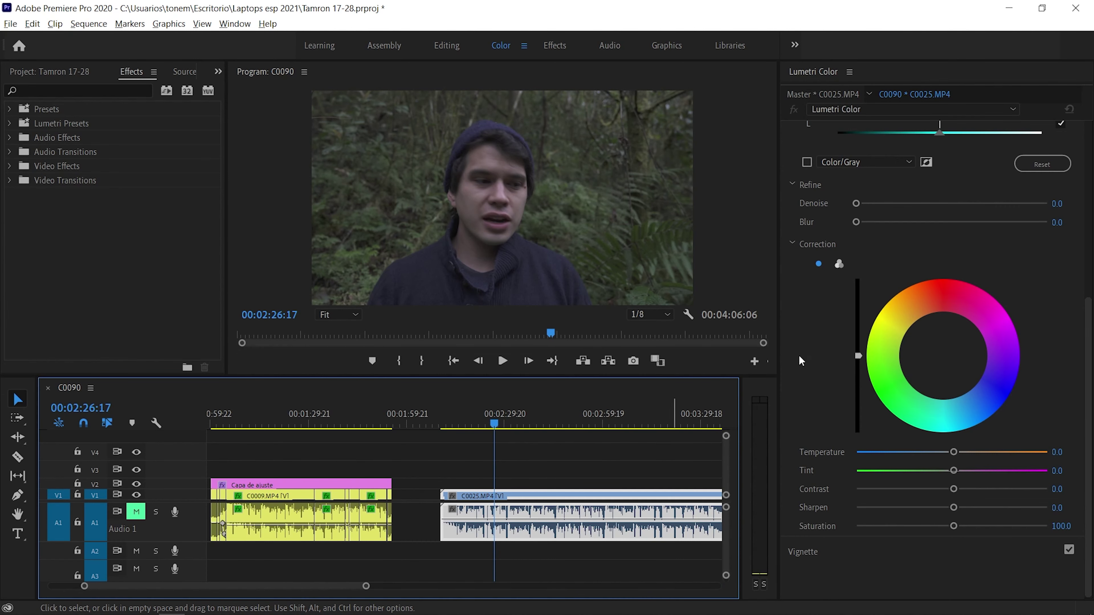
Set the forest clip's Basic Correction Saturation to 135.0 and play it back to review
{"action": "scroll", "coordinate": [964, 336], "scroll_direction": "up", "scroll_amount": 3}
{"action": "scroll", "coordinate": [966, 300], "scroll_direction": "up", "scroll_amount": 3}
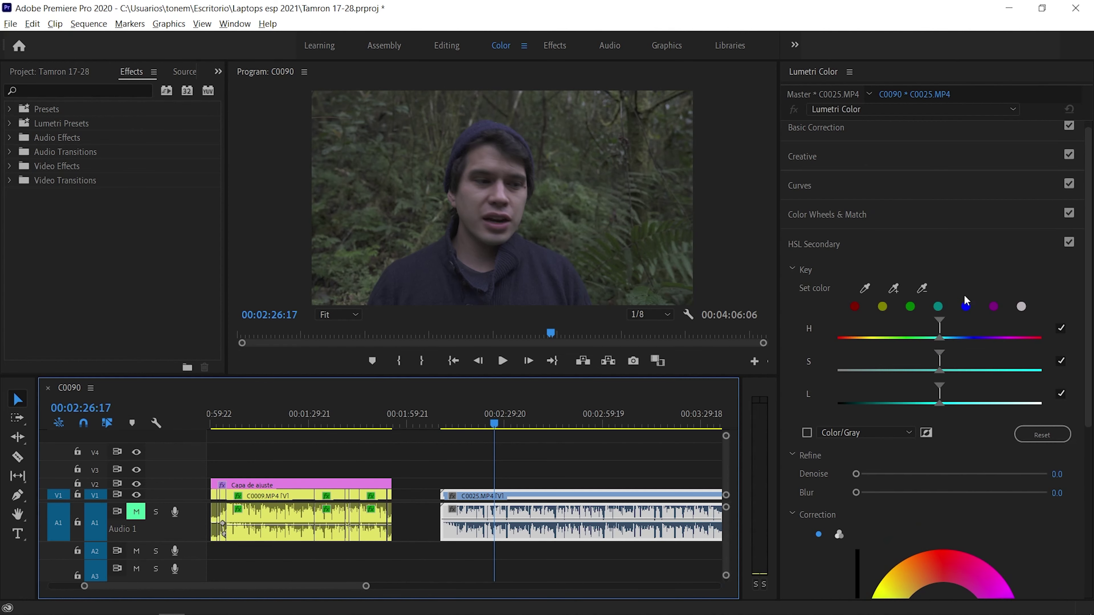
{"action": "left_click", "coordinate": [859, 130]}
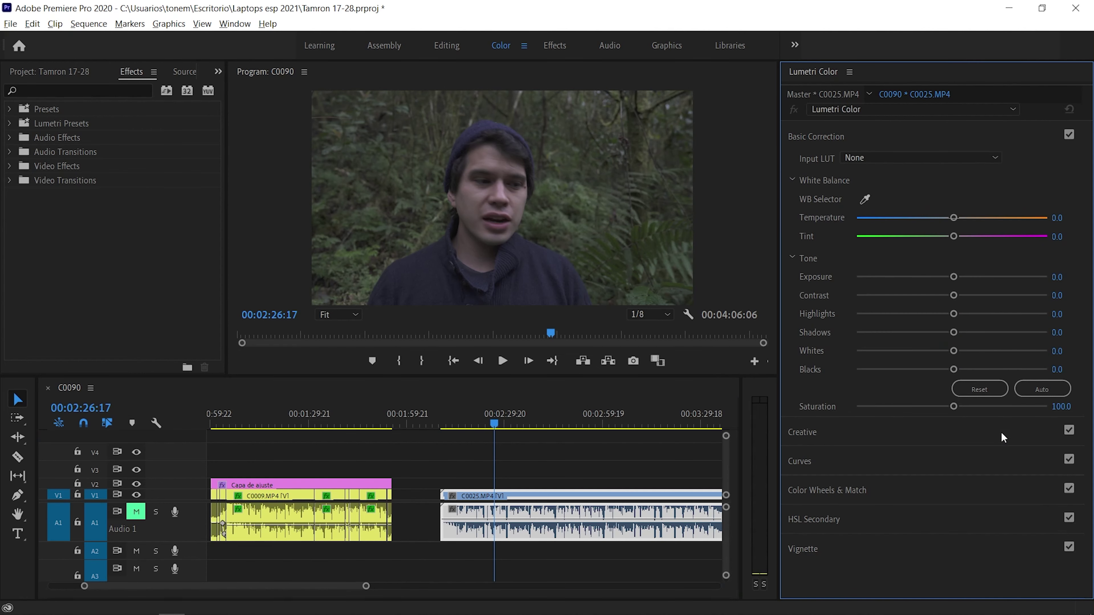
{"action": "left_click", "coordinate": [997, 407]}
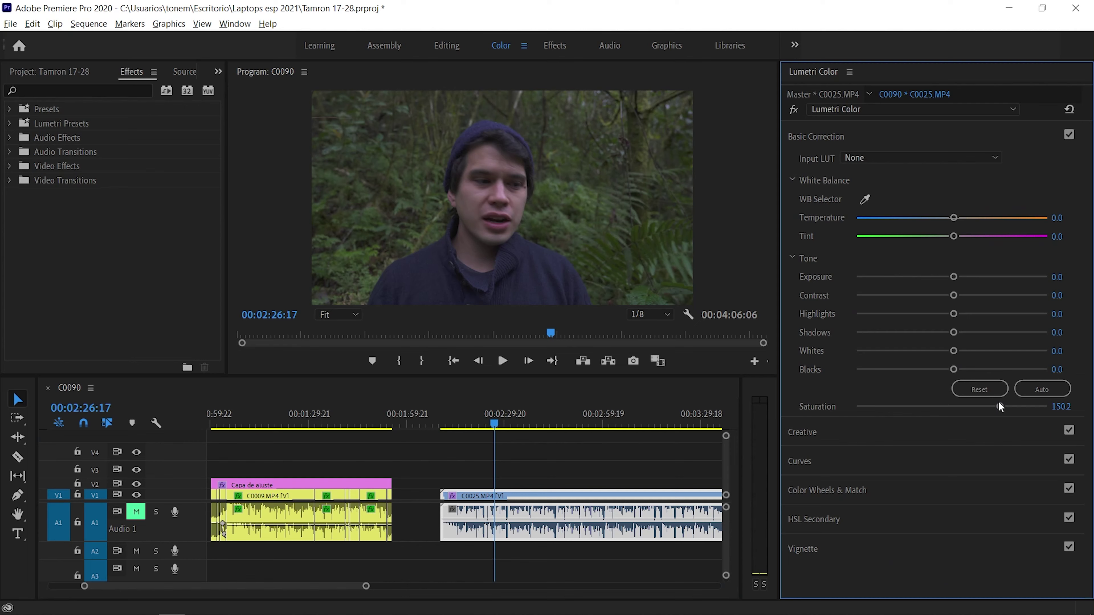
{"action": "left_click", "coordinate": [987, 406]}
{"action": "key", "text": "space"}
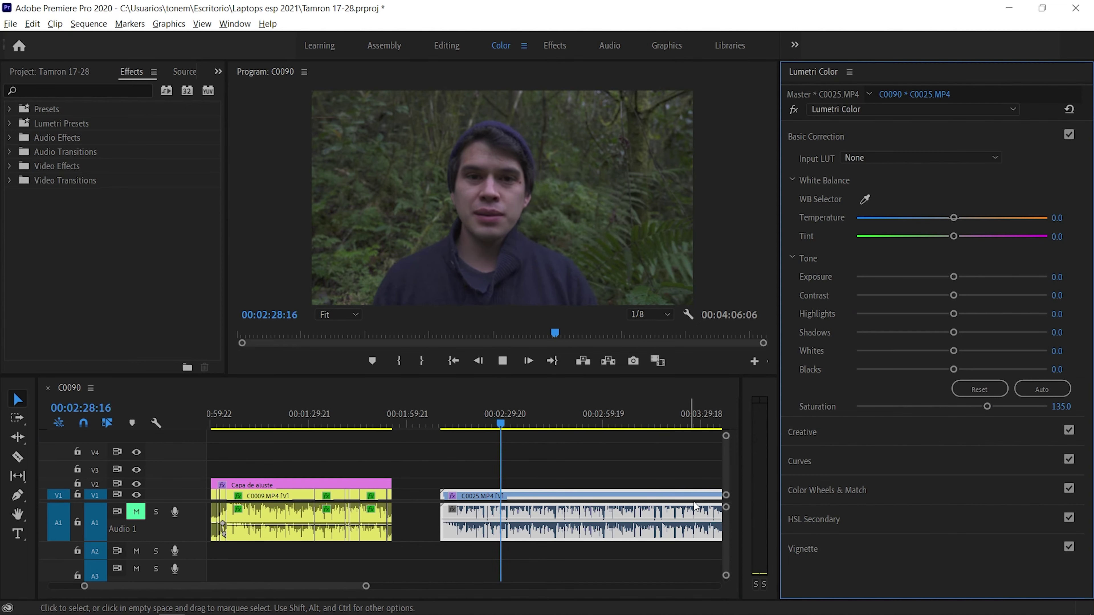
{"action": "key", "text": "space"}
{"action": "left_click", "coordinate": [842, 518]}
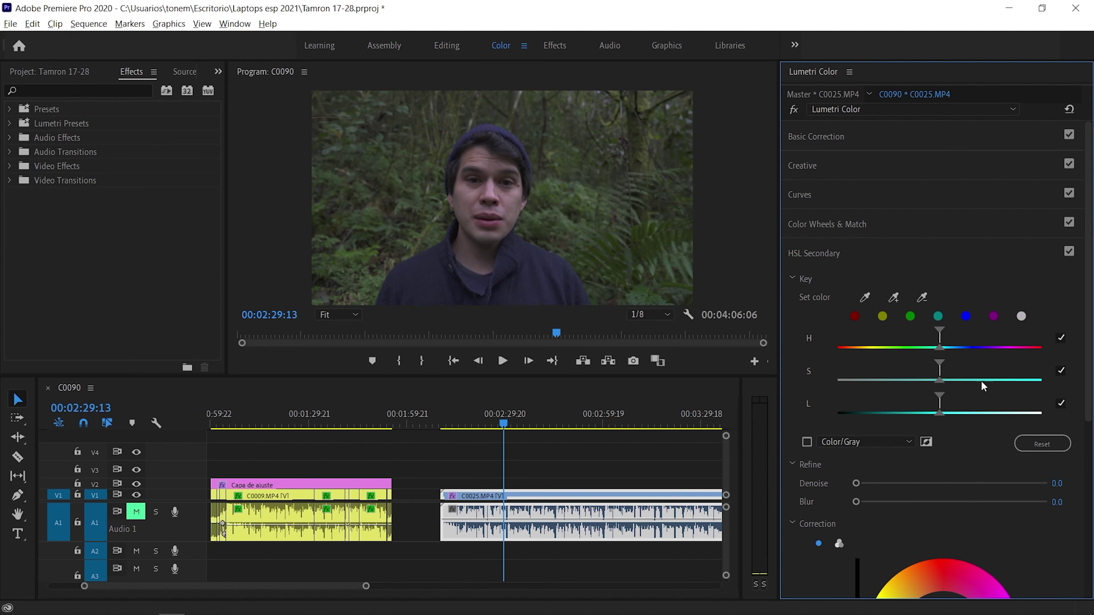
Sample the presenter's skin tone and widen the key's lightness range in grey-mask view
{"action": "left_click", "coordinate": [866, 295]}
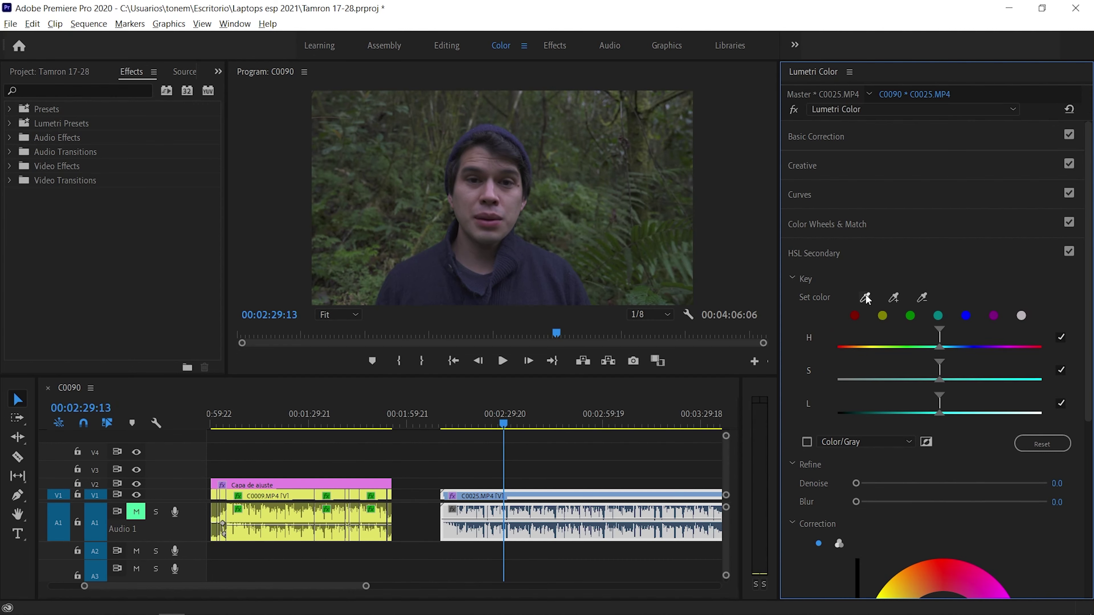
{"action": "left_click", "coordinate": [514, 205]}
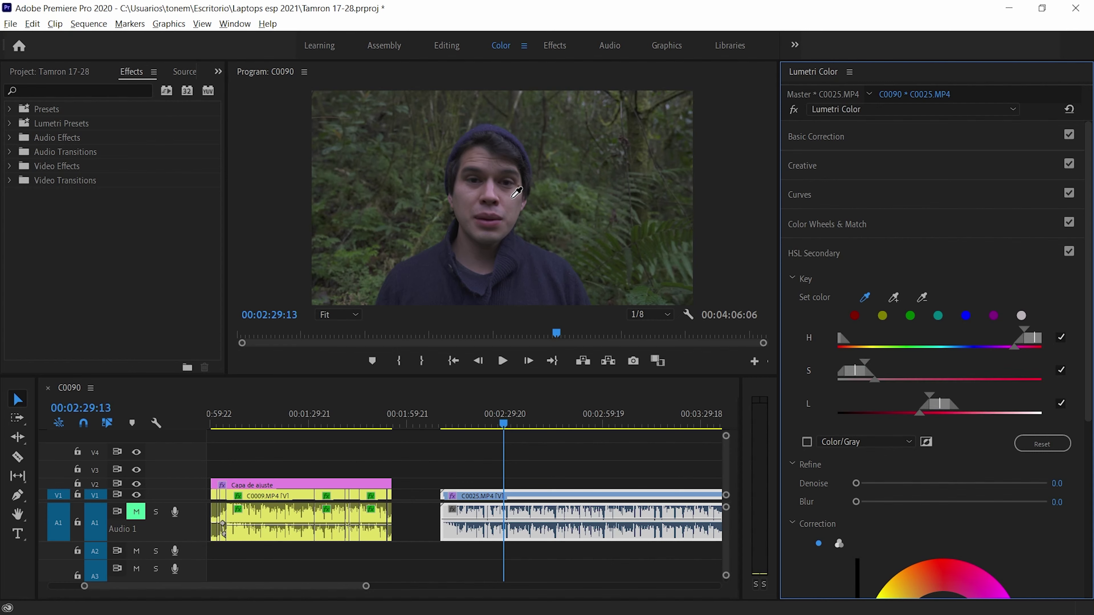
{"action": "left_click", "coordinate": [807, 442]}
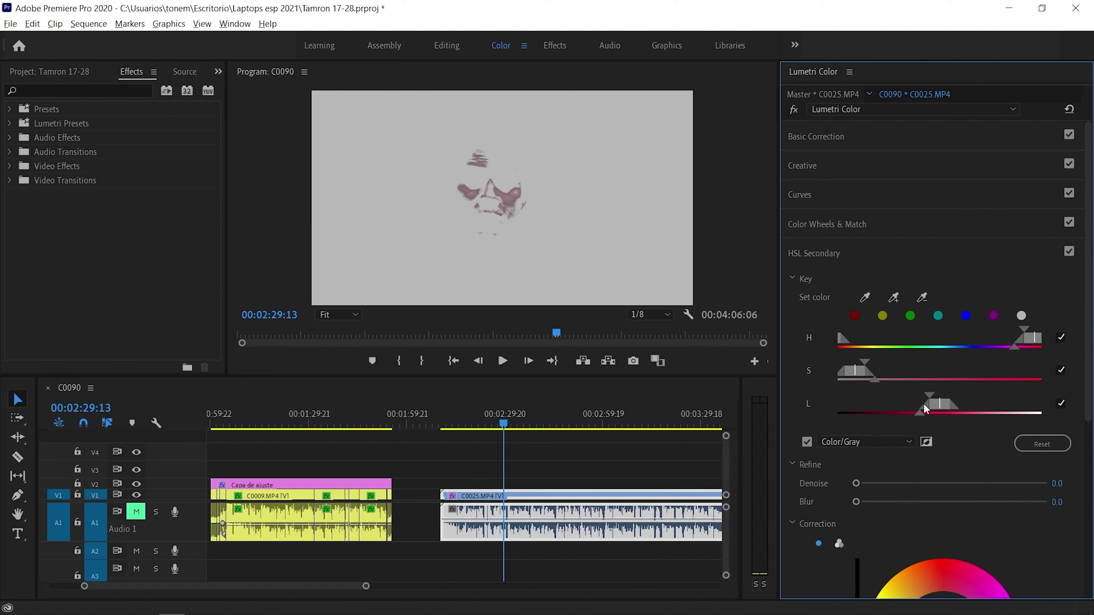
{"action": "left_click_drag", "start_coordinate": [918, 411], "coordinate": [942, 362]}
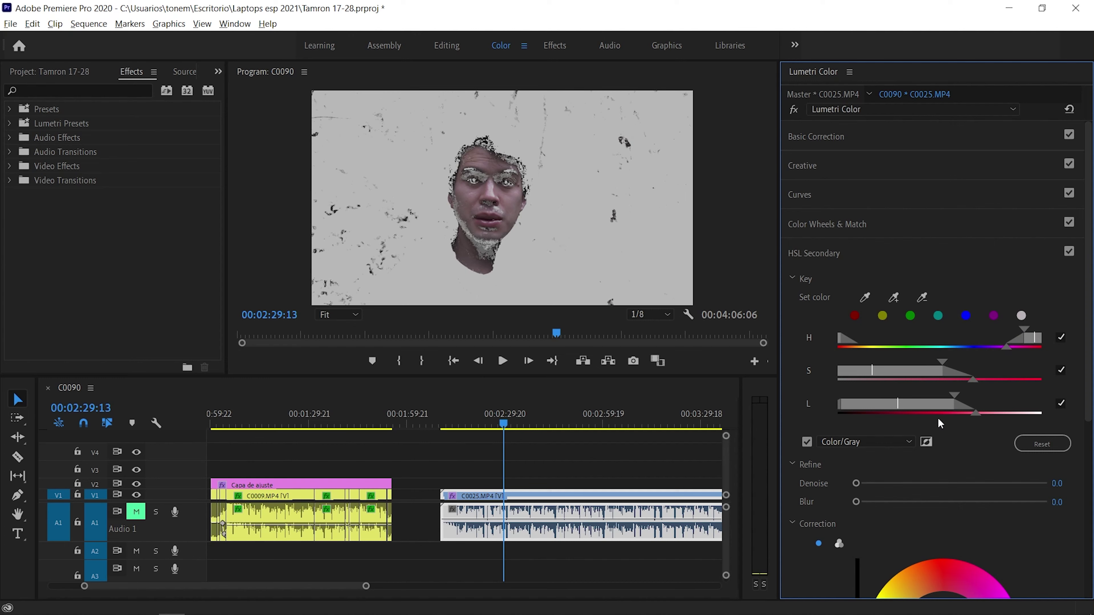
Refine the skin key with Denoise 78.8 and Blur 23.0, and turn off Color/Gray
{"action": "scroll", "coordinate": [926, 466], "scroll_direction": "down", "scroll_amount": 2}
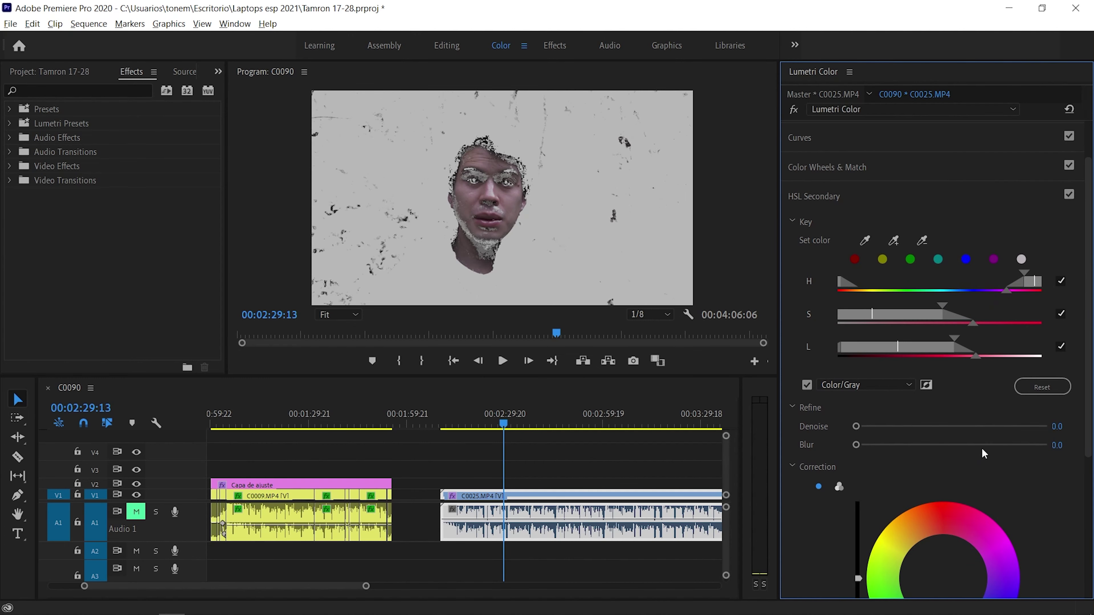
{"action": "left_click", "coordinate": [1007, 426]}
{"action": "left_click", "coordinate": [1003, 446]}
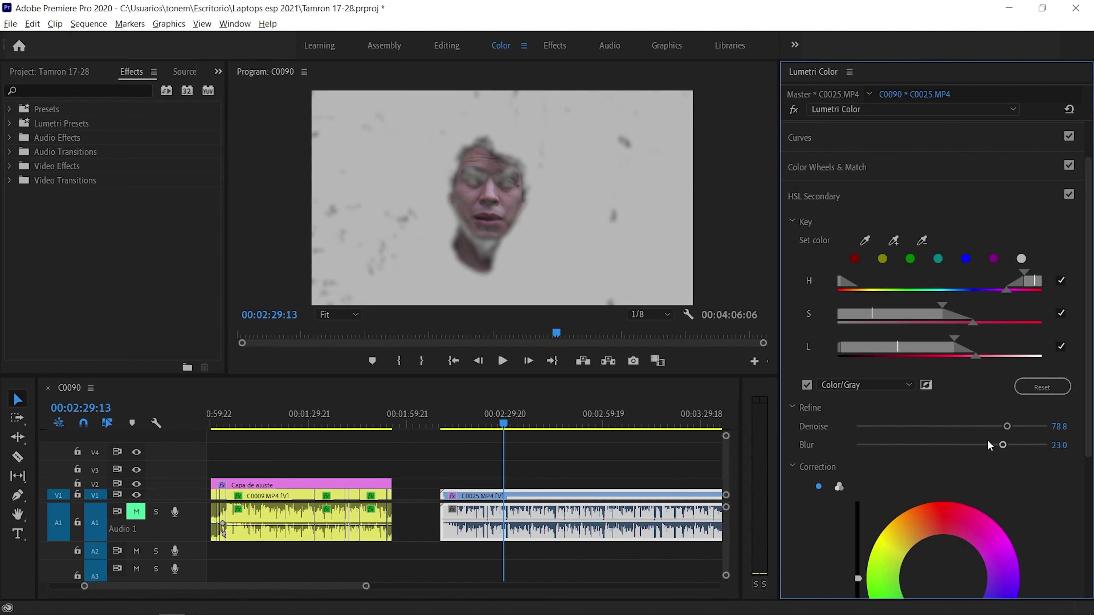
{"action": "left_click", "coordinate": [807, 384]}
{"action": "scroll", "coordinate": [864, 390], "scroll_direction": "down", "scroll_amount": 5}
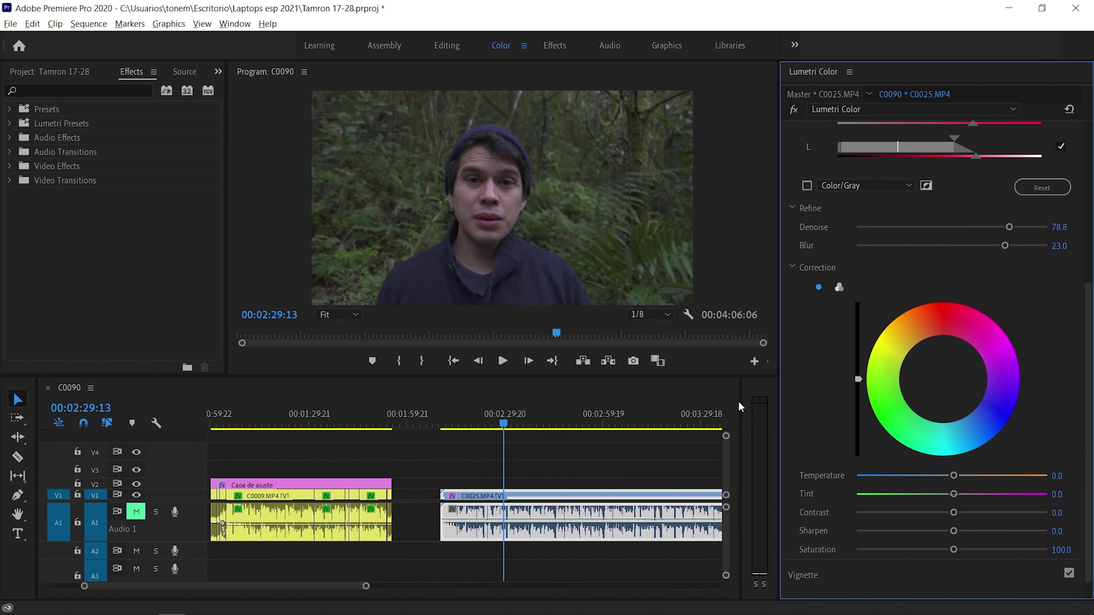
{"action": "left_click", "coordinate": [221, 81]}
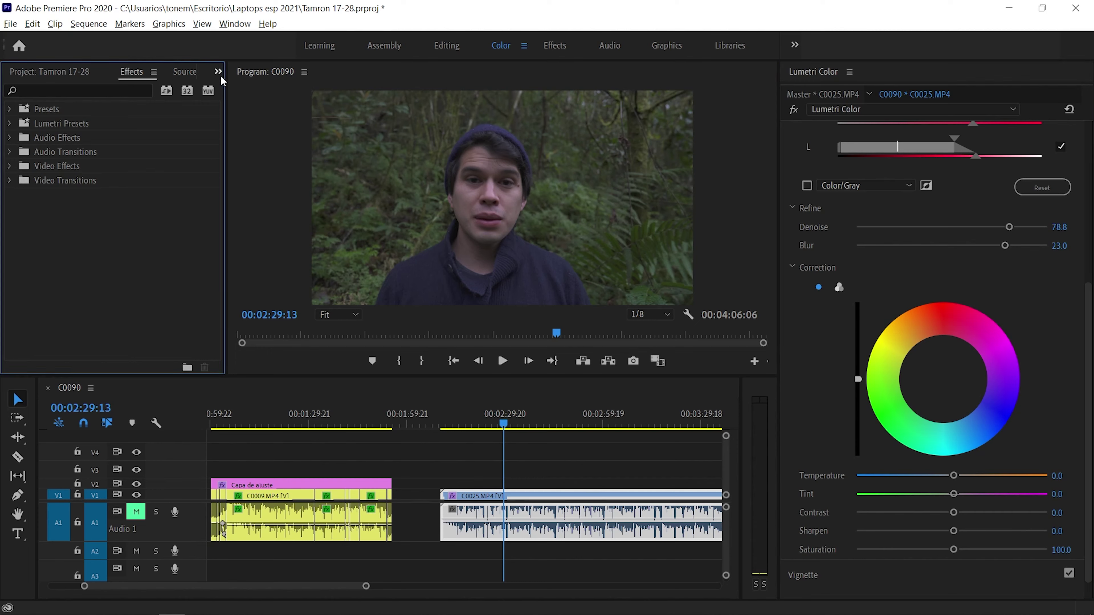
Open the Lumetri Scopes panel and set it to Vectorscope YUV
{"action": "left_click", "coordinate": [219, 76]}
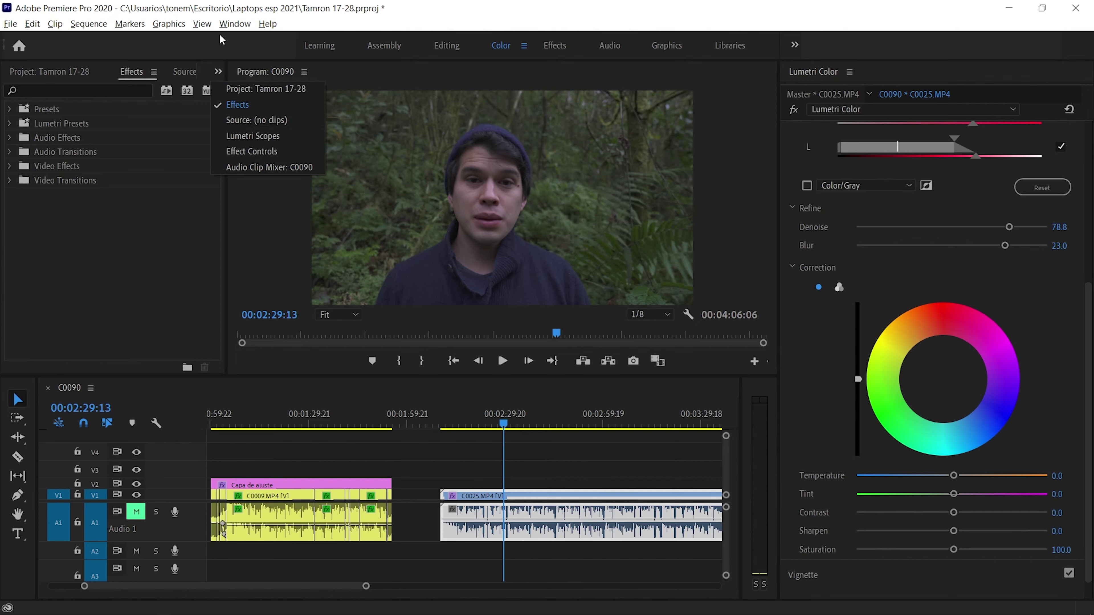
{"action": "left_click", "coordinate": [210, 35]}
{"action": "left_click", "coordinate": [235, 24]}
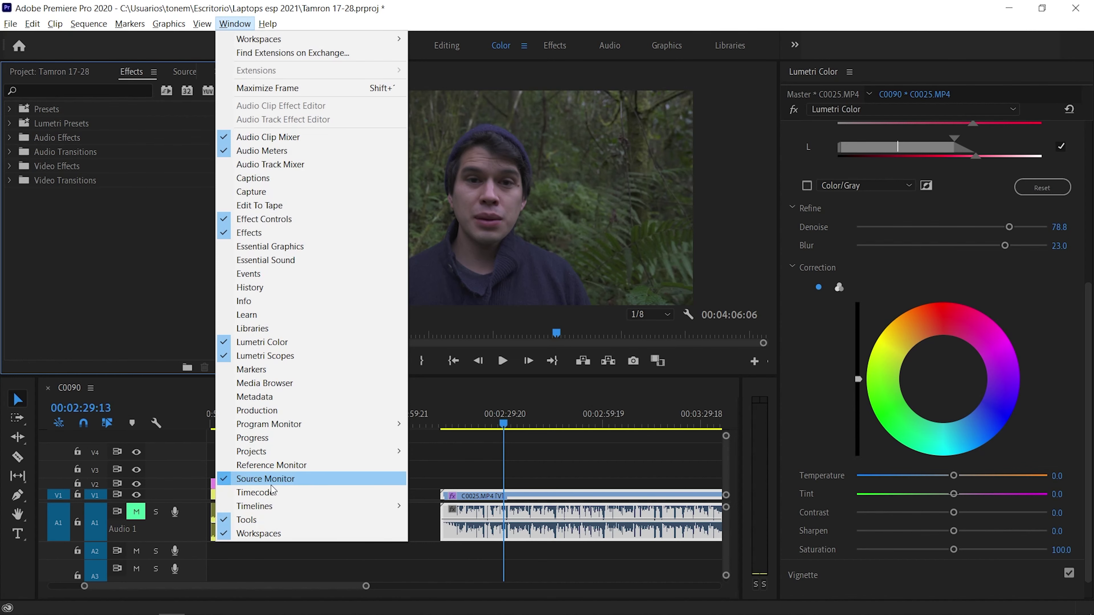
{"action": "left_click", "coordinate": [318, 356]}
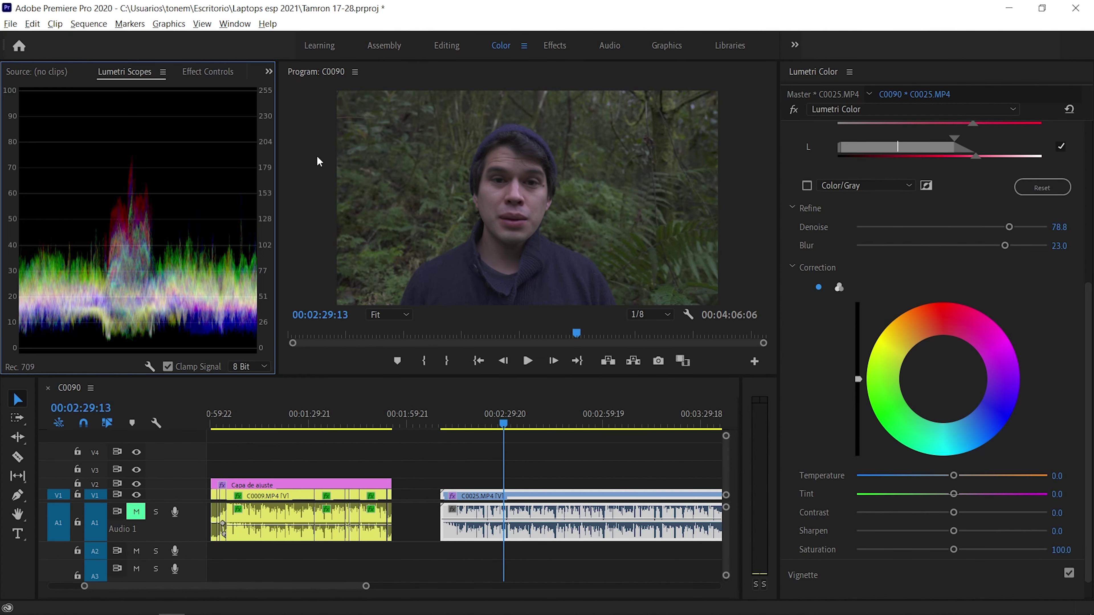
{"action": "right_click", "coordinate": [119, 164]}
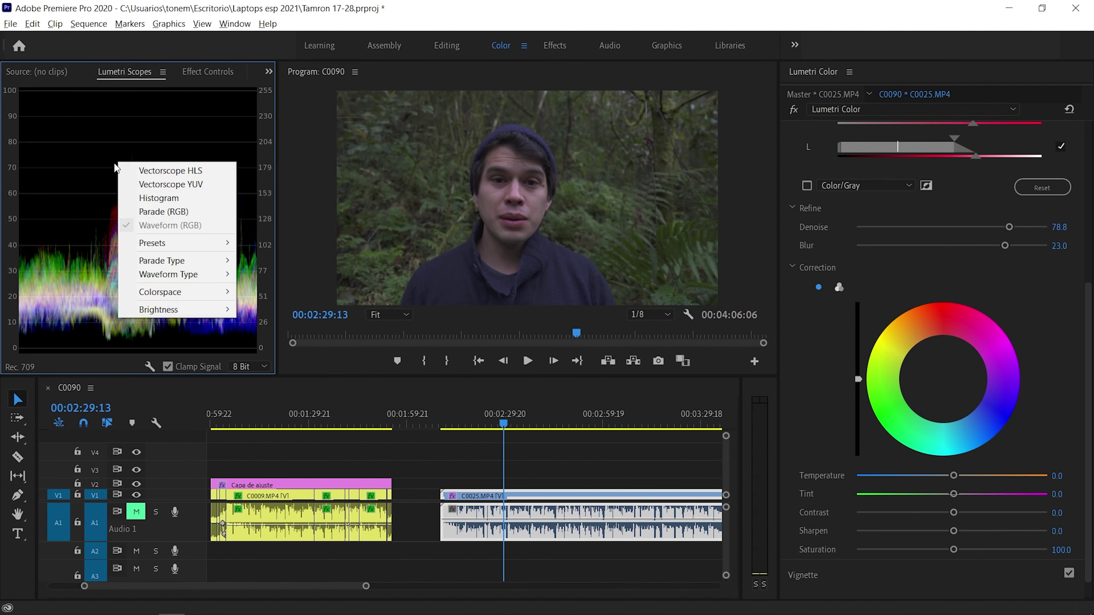
{"action": "left_click", "coordinate": [126, 184]}
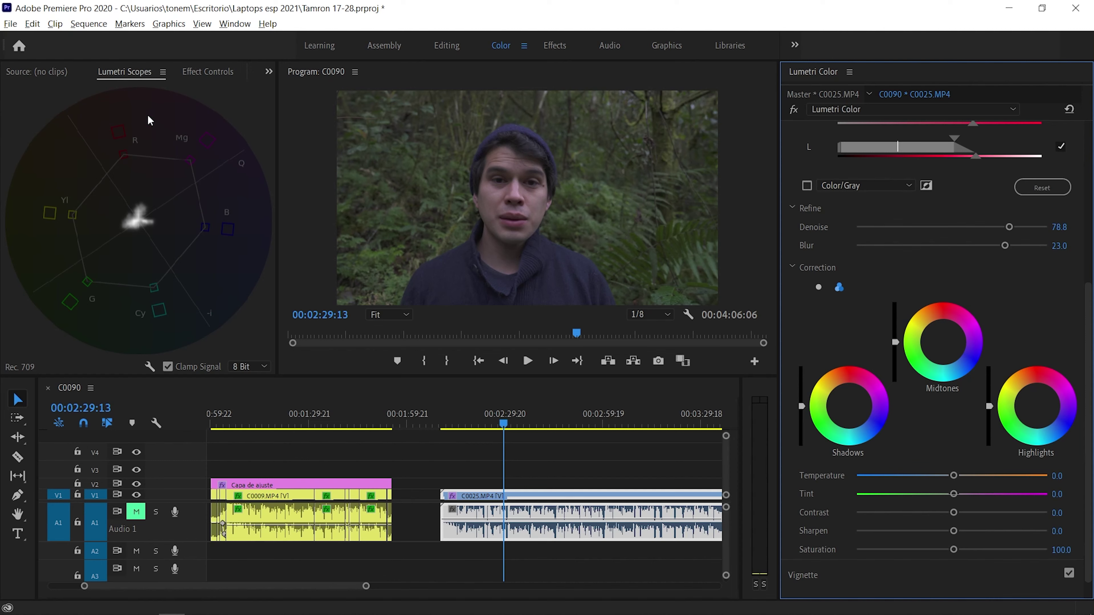
{"action": "left_click", "coordinate": [207, 71]}
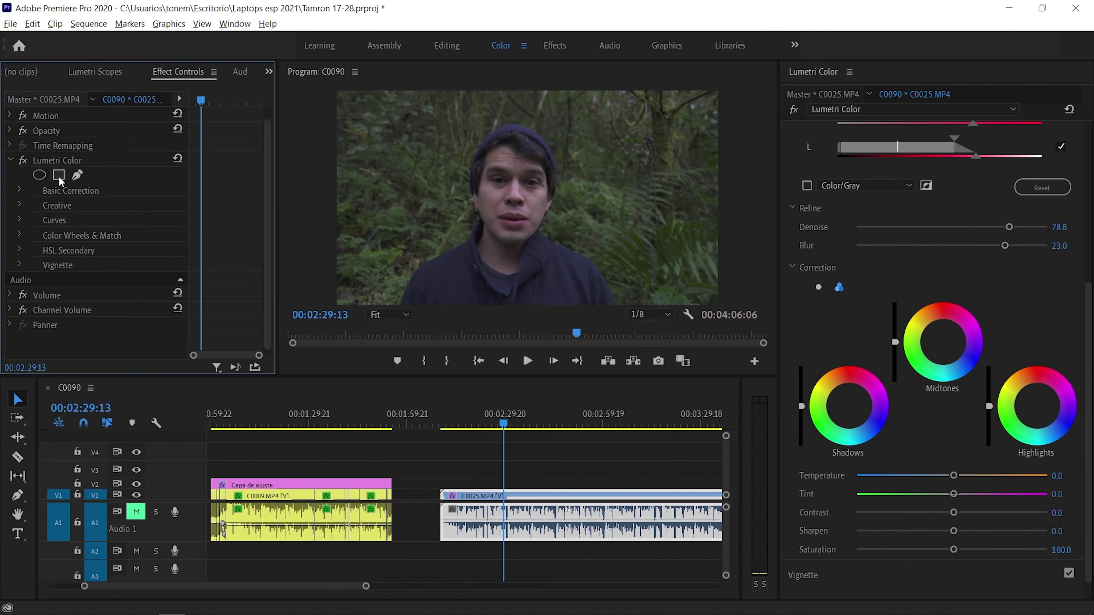
Draw a pen mask around the presenter's face and push the masked Temperature to maximum
{"action": "left_click", "coordinate": [77, 175]}
{"action": "left_click", "coordinate": [482, 173]}
{"action": "left_click", "coordinate": [478, 200]}
{"action": "left_click", "coordinate": [479, 224]}
{"action": "left_click", "coordinate": [479, 244]}
{"action": "left_click", "coordinate": [479, 254]}
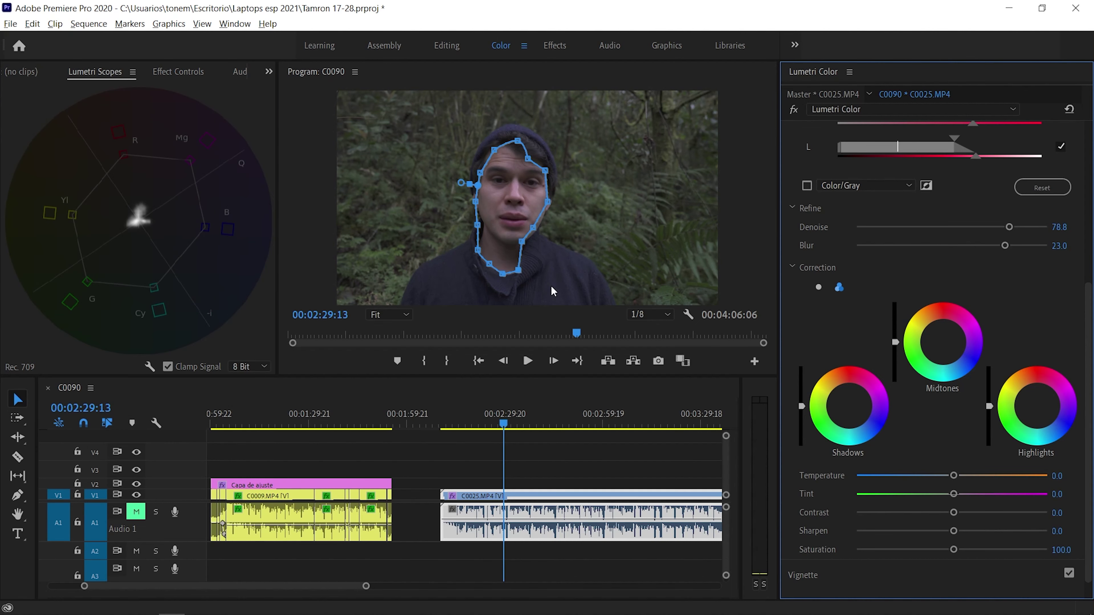
{"action": "left_click_drag", "start_coordinate": [965, 476], "coordinate": [1048, 476]}
Reset the masked face's Temperature to 0, raise Saturation to 200, and nudge the highlights wheel
{"action": "double_click", "coordinate": [1048, 476]}
{"action": "left_click_drag", "start_coordinate": [970, 551], "coordinate": [1048, 550]}
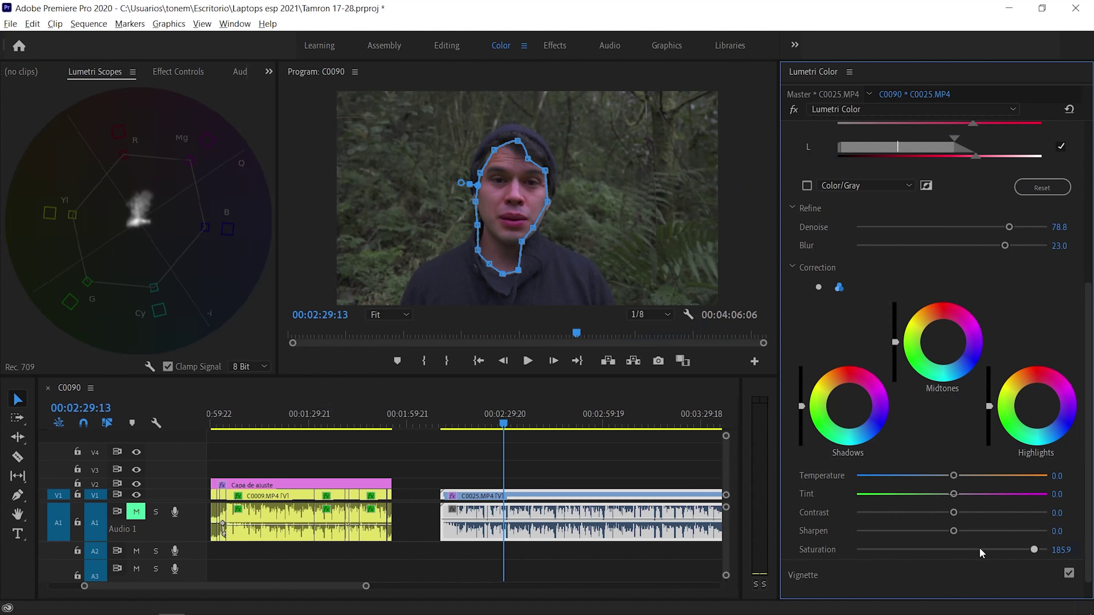
{"action": "left_click_drag", "start_coordinate": [1034, 550], "coordinate": [1050, 550]}
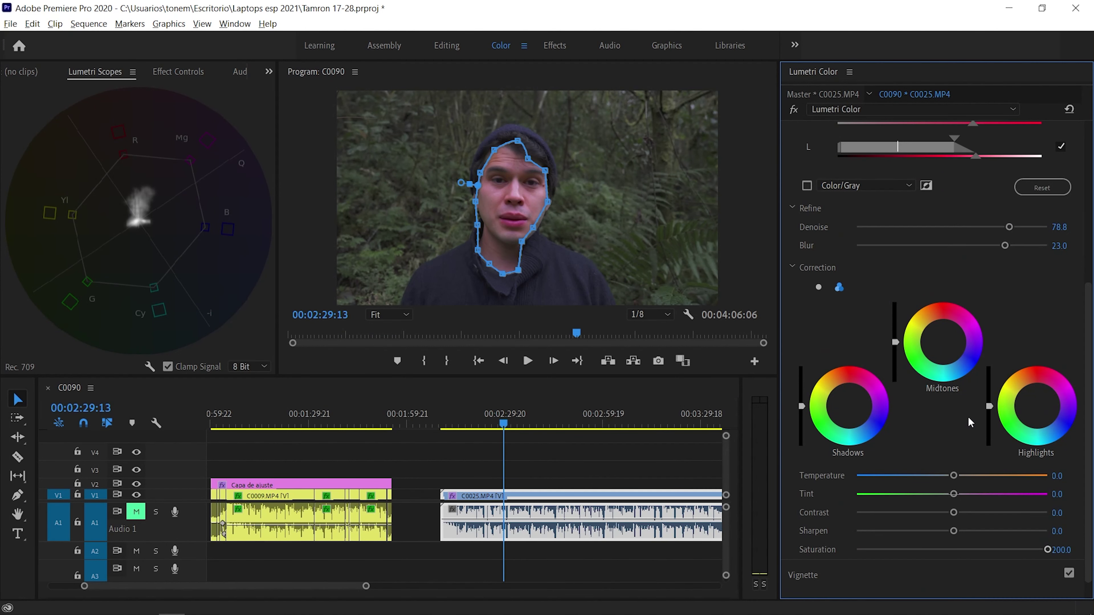
{"action": "left_click_drag", "start_coordinate": [1039, 407], "coordinate": [1041, 408]}
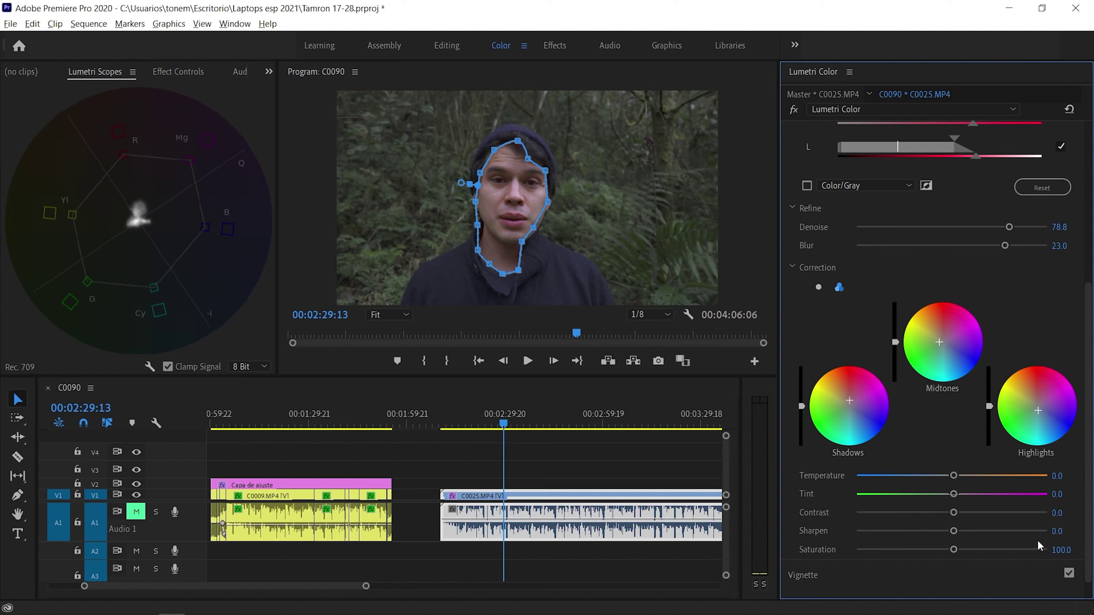
Set the skin correction's Saturation to 124.2 and Contrast to 46.5
{"action": "left_click_drag", "start_coordinate": [980, 550], "coordinate": [975, 550]}
{"action": "left_click_drag", "start_coordinate": [958, 513], "coordinate": [997, 513]}
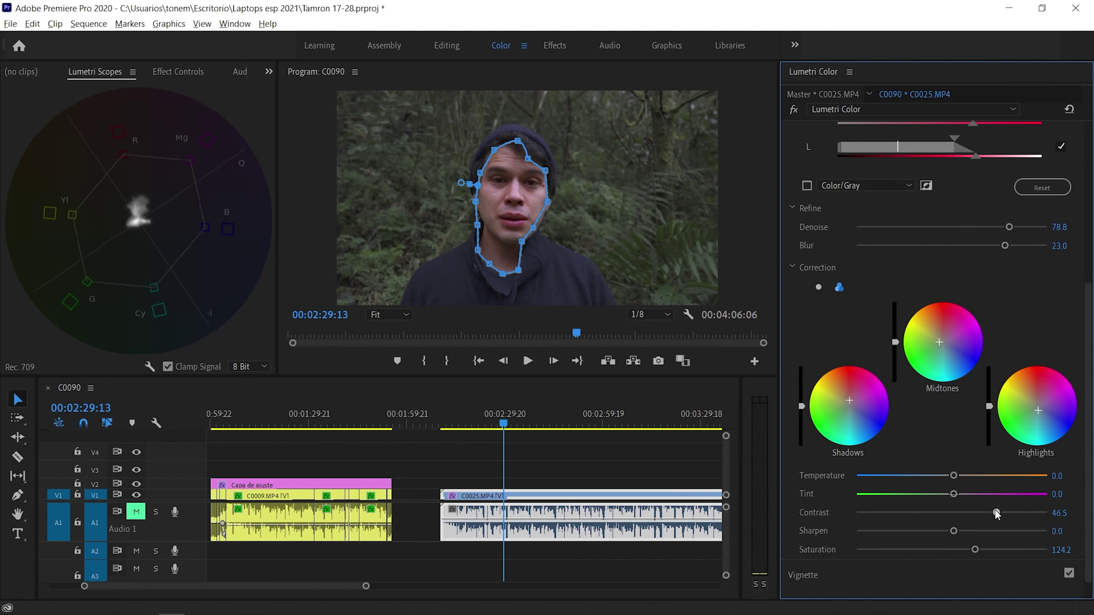
{"action": "scroll", "coordinate": [1034, 345], "scroll_direction": "up", "scroll_amount": 5}
Toggle HSL Secondary off and on twice to compare, then expand and collapse Color Wheels & Match
{"action": "left_click", "coordinate": [1069, 252]}
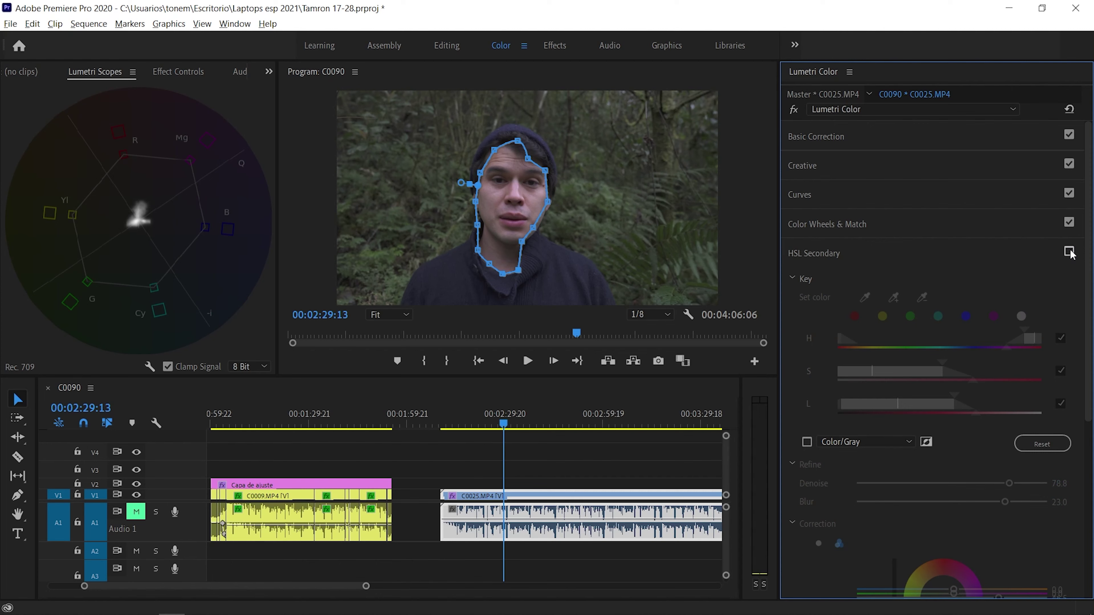
{"action": "left_click", "coordinate": [1069, 252]}
{"action": "left_click", "coordinate": [1069, 252]}
{"action": "left_click", "coordinate": [1069, 252]}
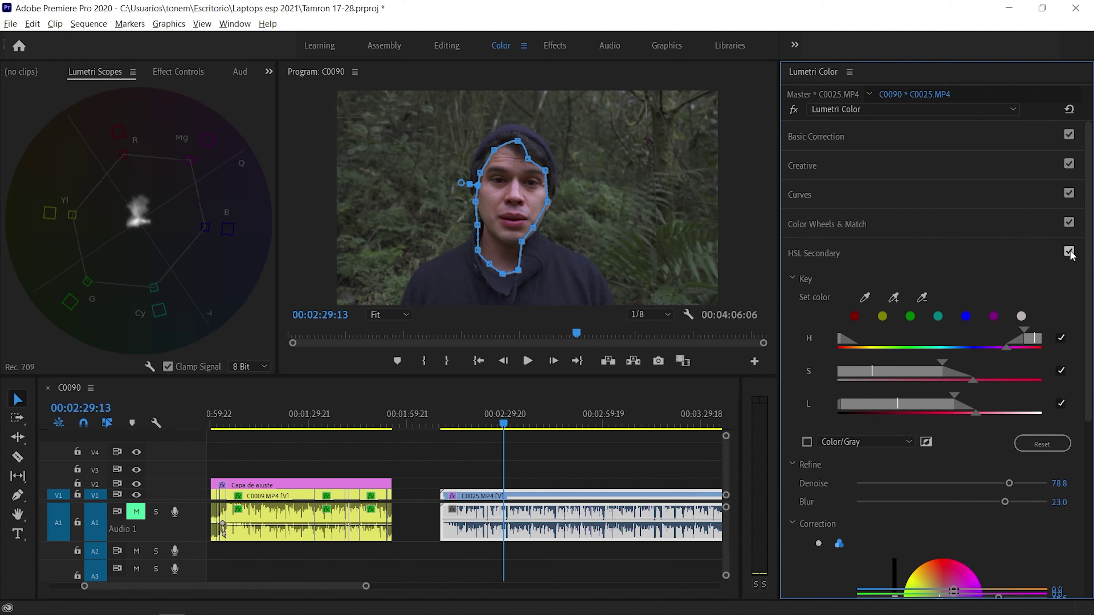
{"action": "left_click", "coordinate": [1030, 233]}
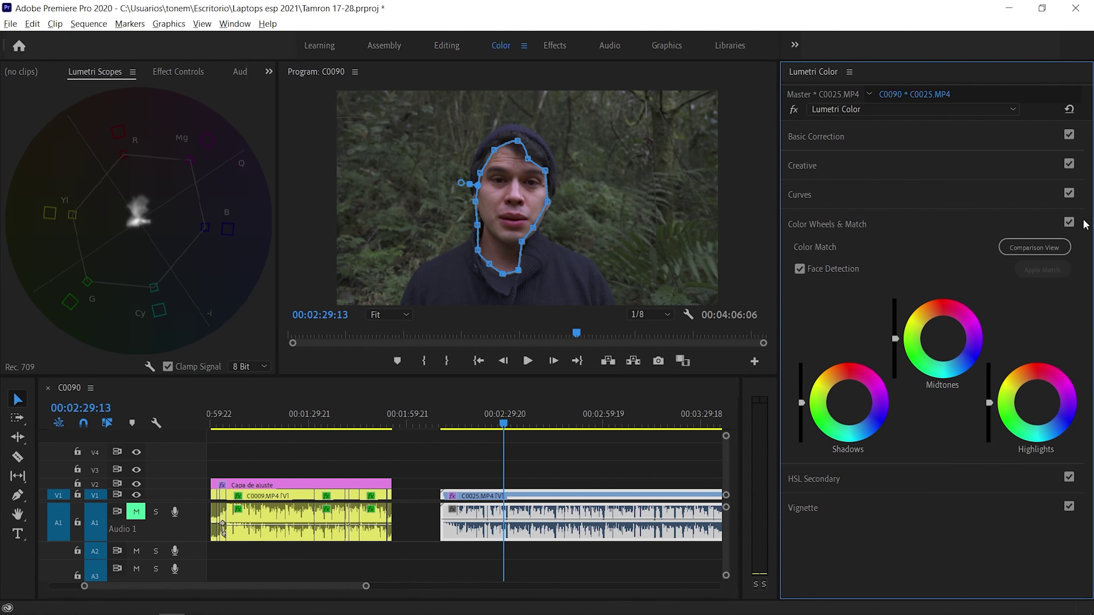
{"action": "left_click", "coordinate": [948, 222]}
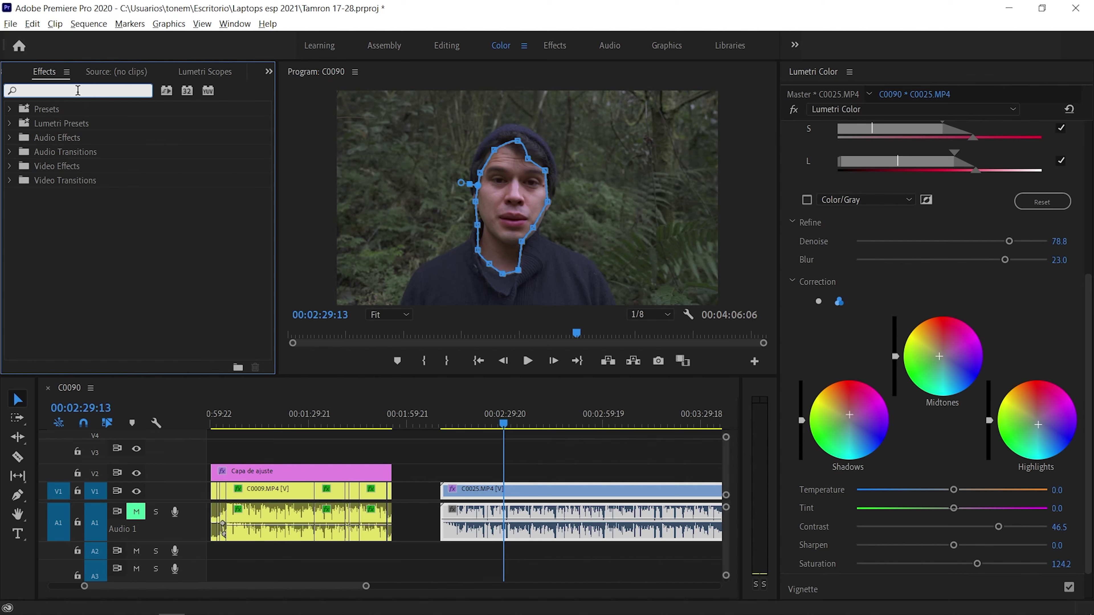
Search for 'LUMETRI COLOR' and drop a second Lumetri Color onto the C0025 clip
{"action": "type", "text": "LUMETRI COLOR"}
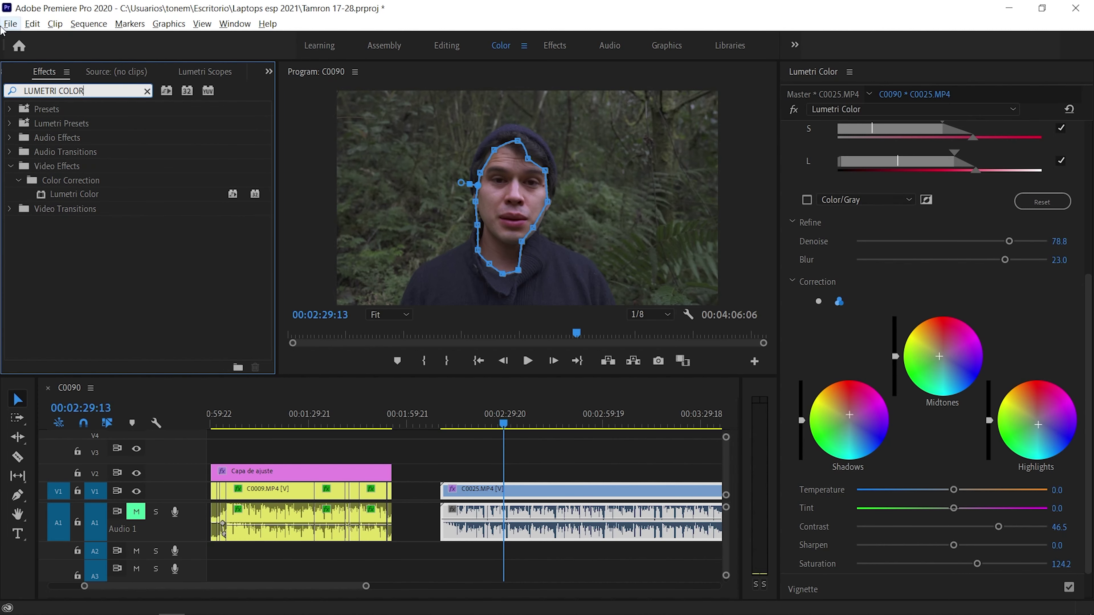
{"action": "left_click_drag", "start_coordinate": [72, 202], "coordinate": [522, 492]}
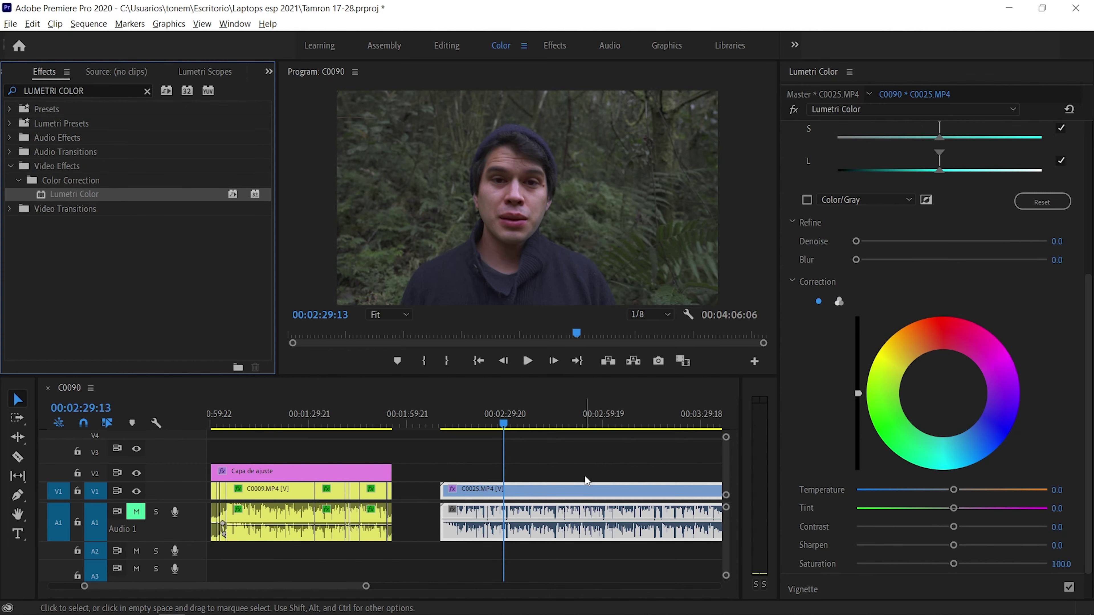
{"action": "scroll", "coordinate": [940, 311], "scroll_direction": "up", "scroll_amount": 3}
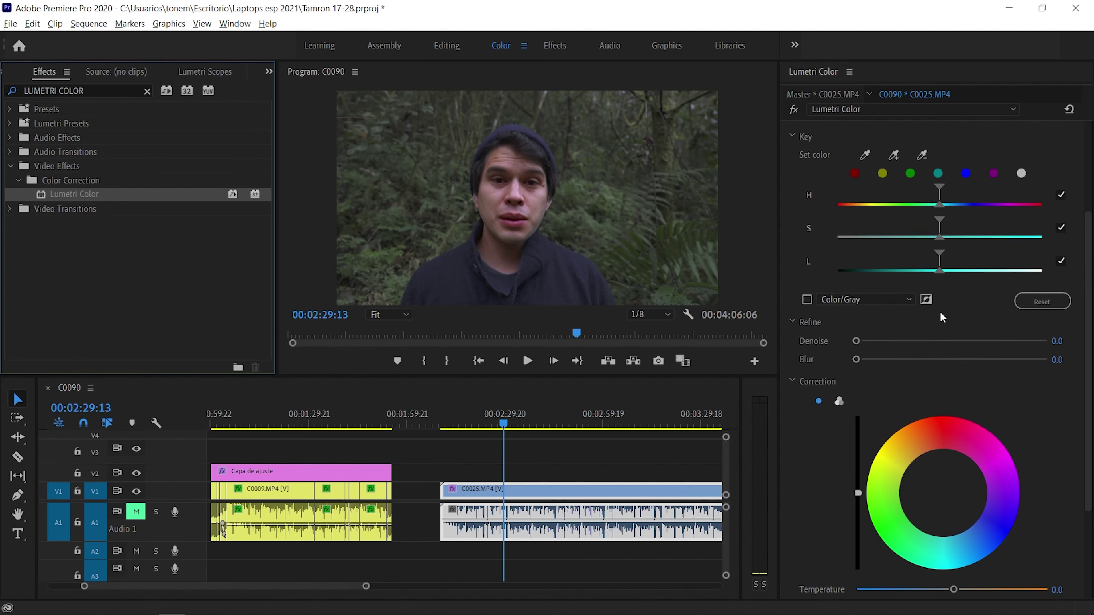
Sample the face skin with the HSL eyedropper, preview in Color/Gray, and widen saturation and lightness ranges
{"action": "left_click", "coordinate": [859, 172]}
{"action": "left_click", "coordinate": [497, 199]}
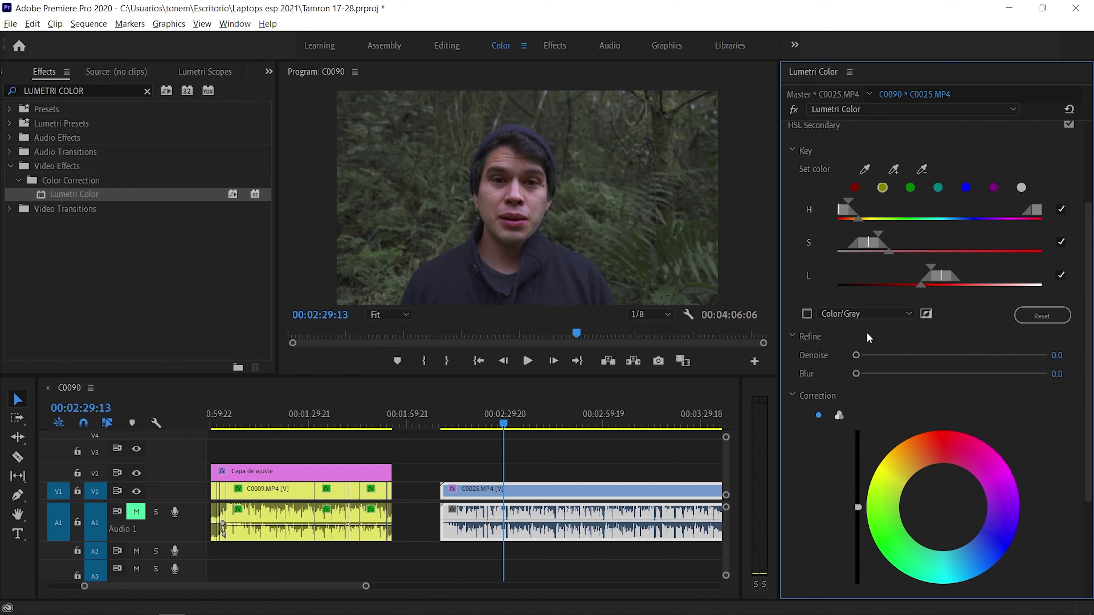
{"action": "left_click", "coordinate": [807, 313]}
{"action": "left_click_drag", "start_coordinate": [879, 234], "coordinate": [905, 234]}
{"action": "left_click_drag", "start_coordinate": [931, 268], "coordinate": [875, 264]}
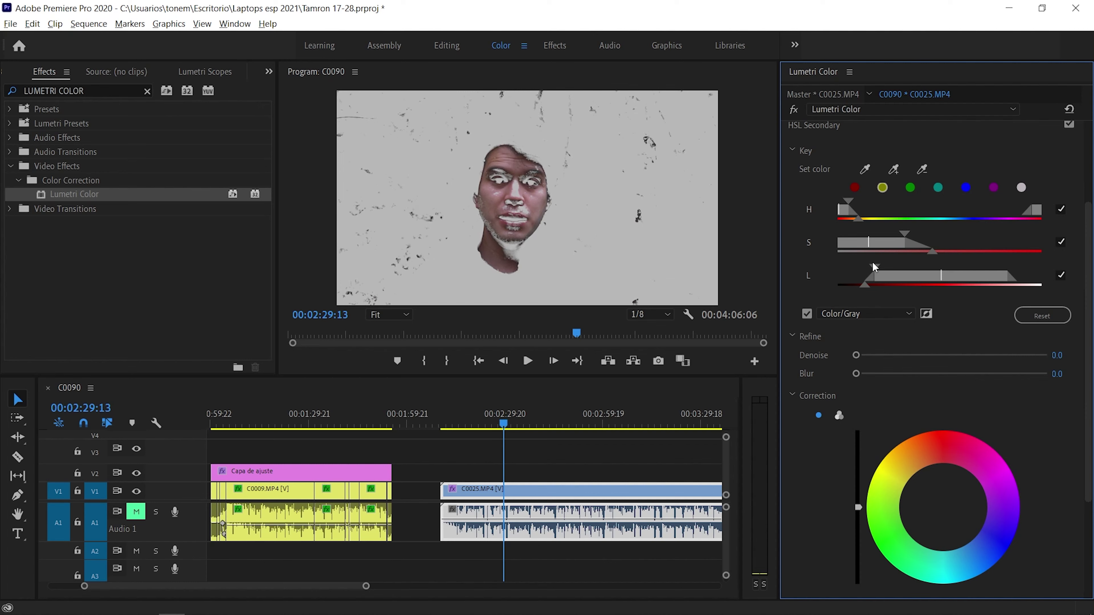
Invert the skin key and soften it with Denoise 100 and Blur 30
{"action": "left_click", "coordinate": [926, 314]}
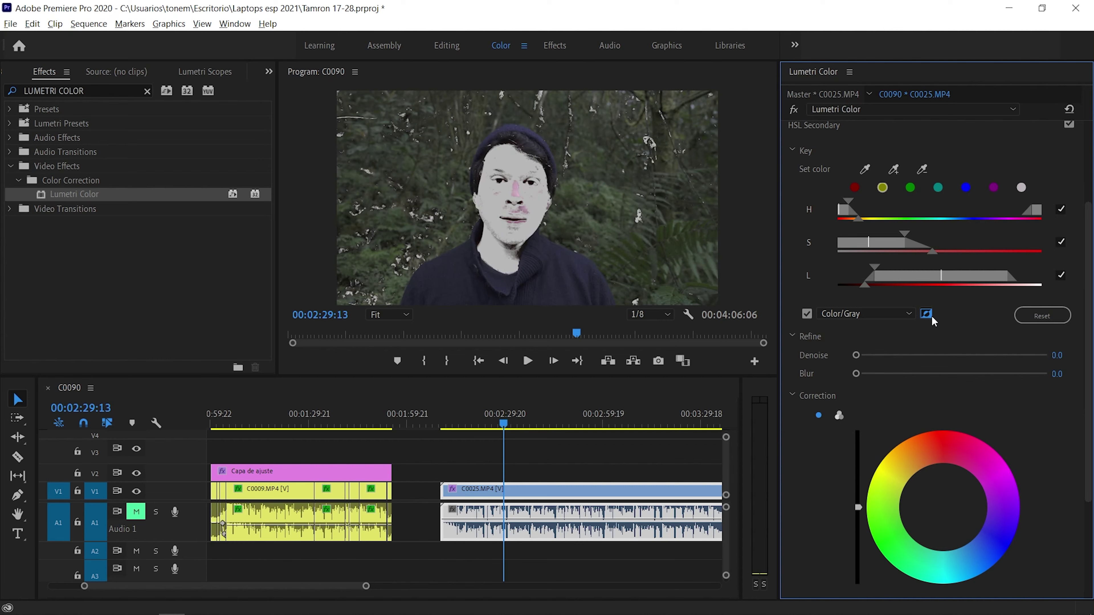
{"action": "left_click", "coordinate": [964, 374]}
{"action": "left_click", "coordinate": [978, 355]}
{"action": "left_click_drag", "start_coordinate": [993, 372], "coordinate": [1047, 373]}
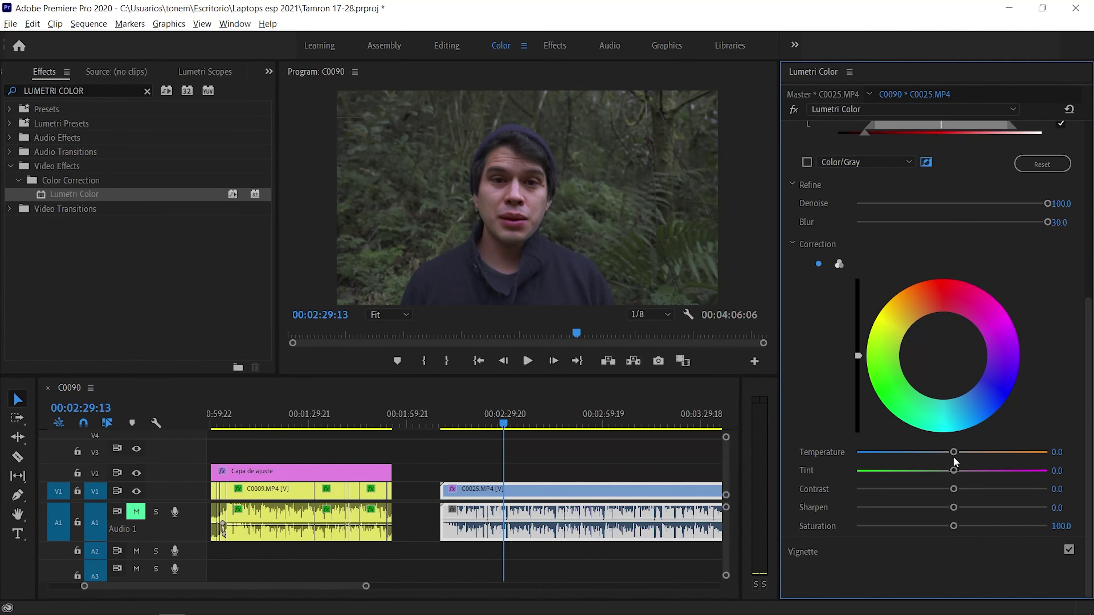
Try cooler and warmer temperature on the non-skin area, then reset Temperature to 0
{"action": "left_click_drag", "start_coordinate": [954, 459], "coordinate": [797, 332]}
{"action": "left_click_drag", "start_coordinate": [946, 451], "coordinate": [1018, 458]}
{"action": "double_click", "coordinate": [990, 452]}
Shift the correction wheel toward warm green, reset it, and nudge it slightly off neutral
{"action": "mouse_move", "coordinate": [923, 359]}
{"action": "left_mouse_down"}
{"action": "mouse_move", "coordinate": [919, 342]}
{"action": "mouse_move", "coordinate": [909, 371]}
{"action": "mouse_move", "coordinate": [935, 390]}
{"action": "mouse_move", "coordinate": [964, 392]}
{"action": "mouse_move", "coordinate": [926, 357]}
{"action": "left_mouse_up"}
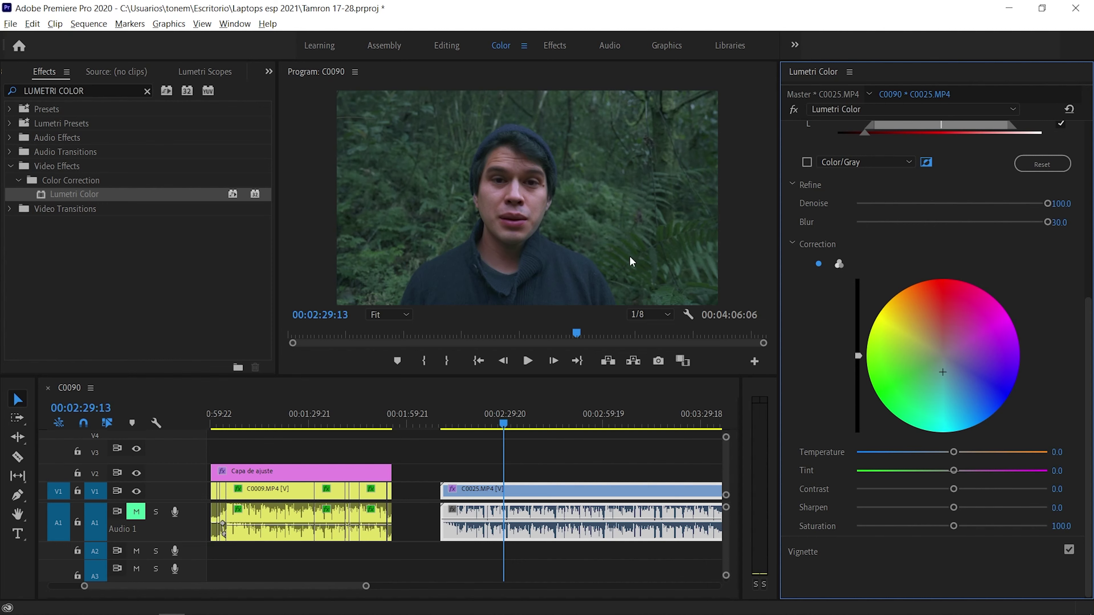
{"action": "double_click", "coordinate": [939, 362]}
{"action": "left_click_drag", "start_coordinate": [942, 357], "coordinate": [945, 367]}
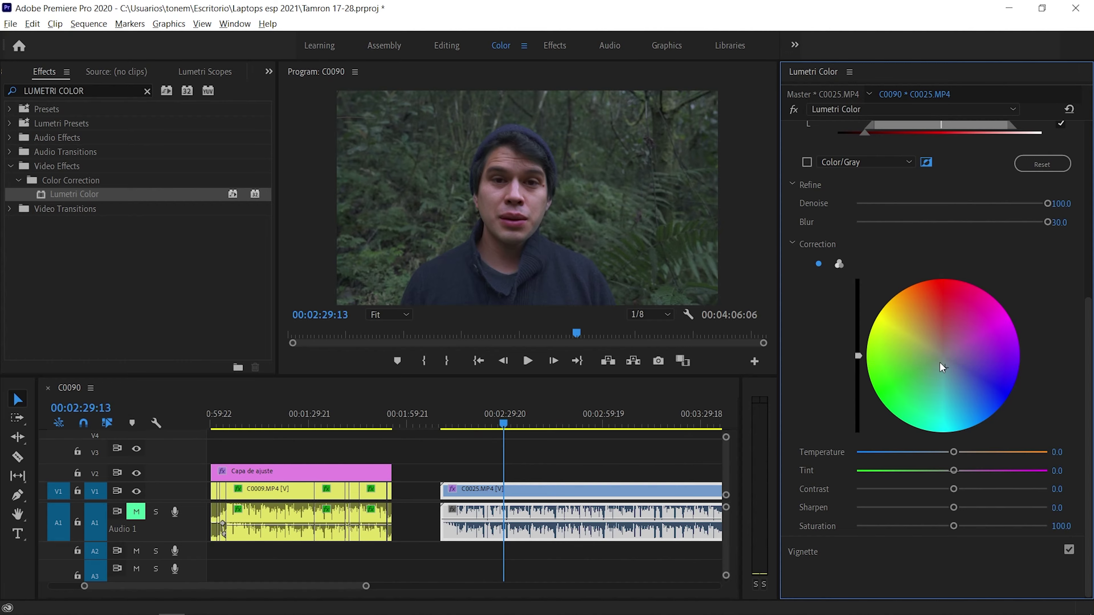